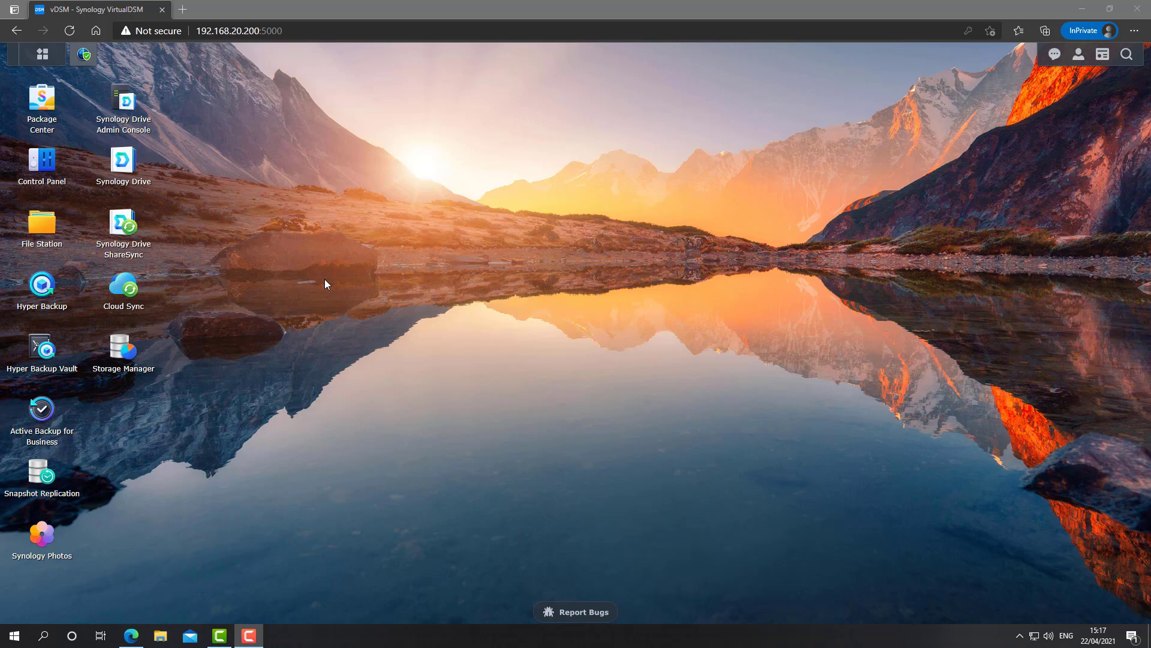
Review the QuickConnect and DDNS external access settings, leaving QuickConnect enabled.
left_click(42, 161)
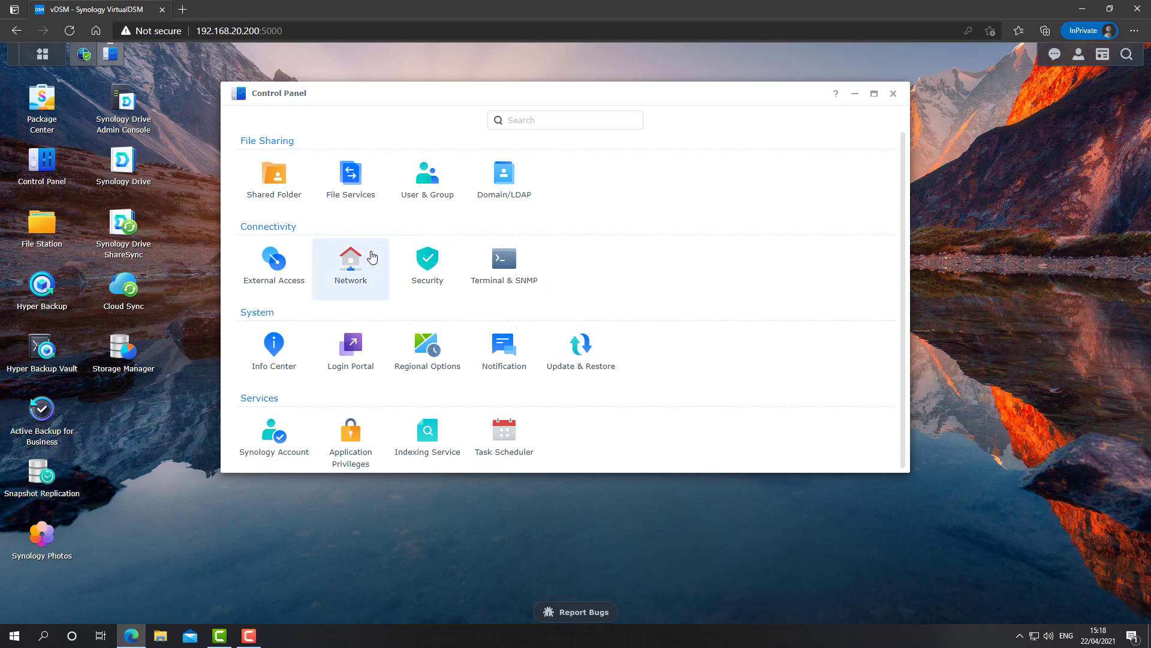
left_click(277, 273)
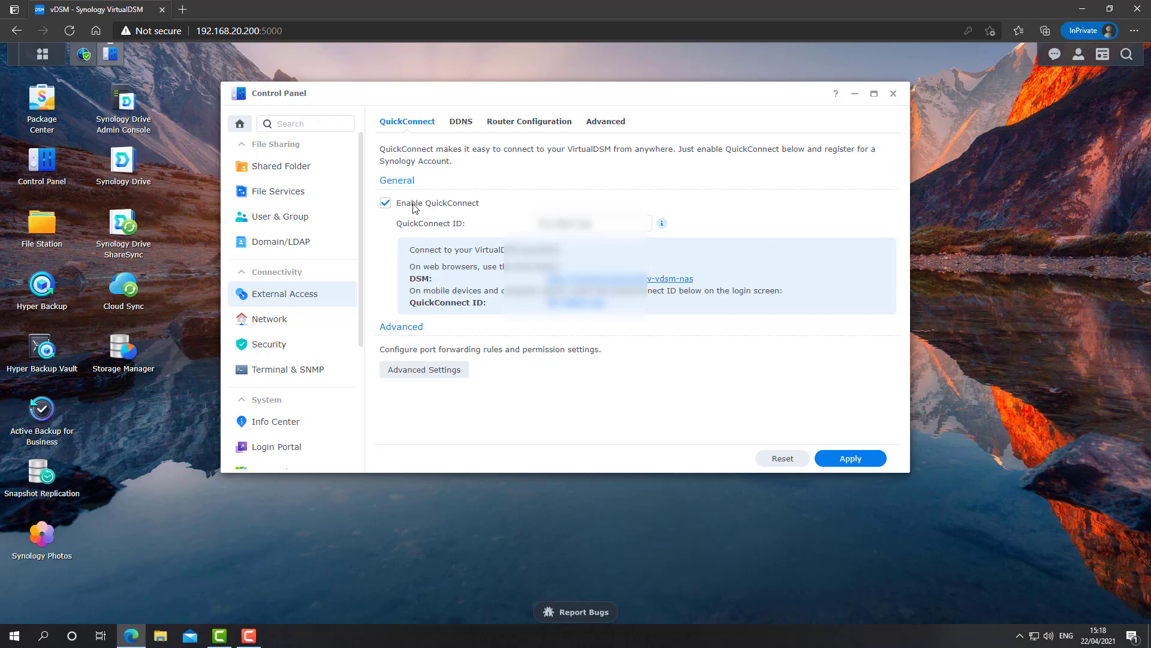
left_click(386, 203)
left_click(459, 123)
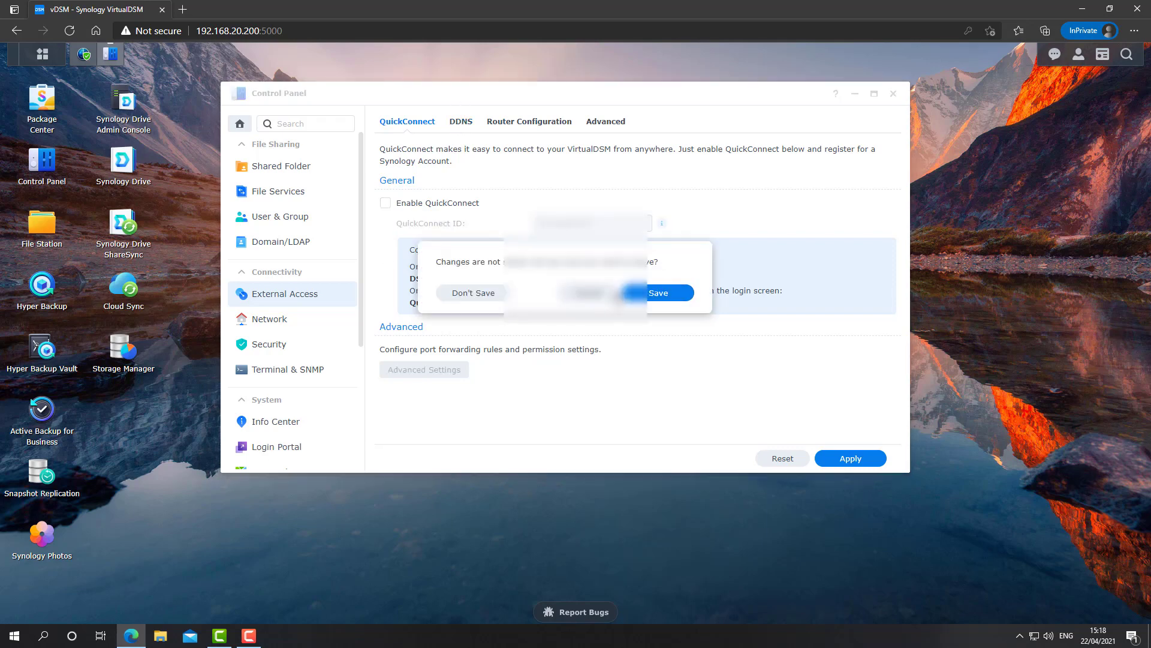
left_click(653, 291)
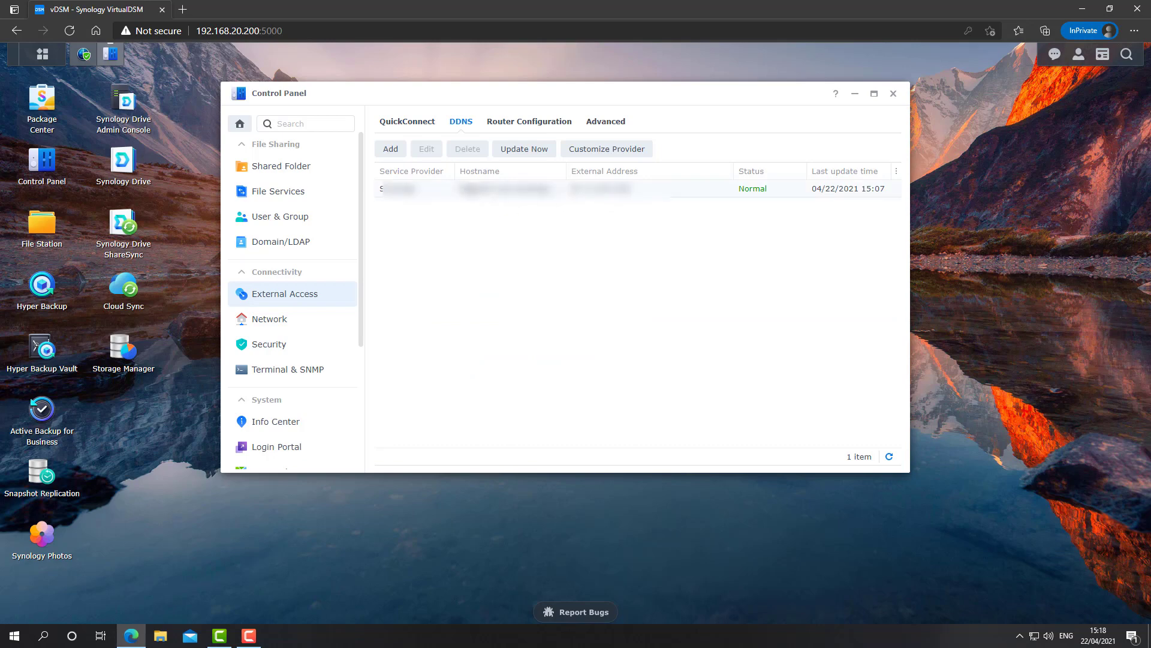
left_click(448, 190)
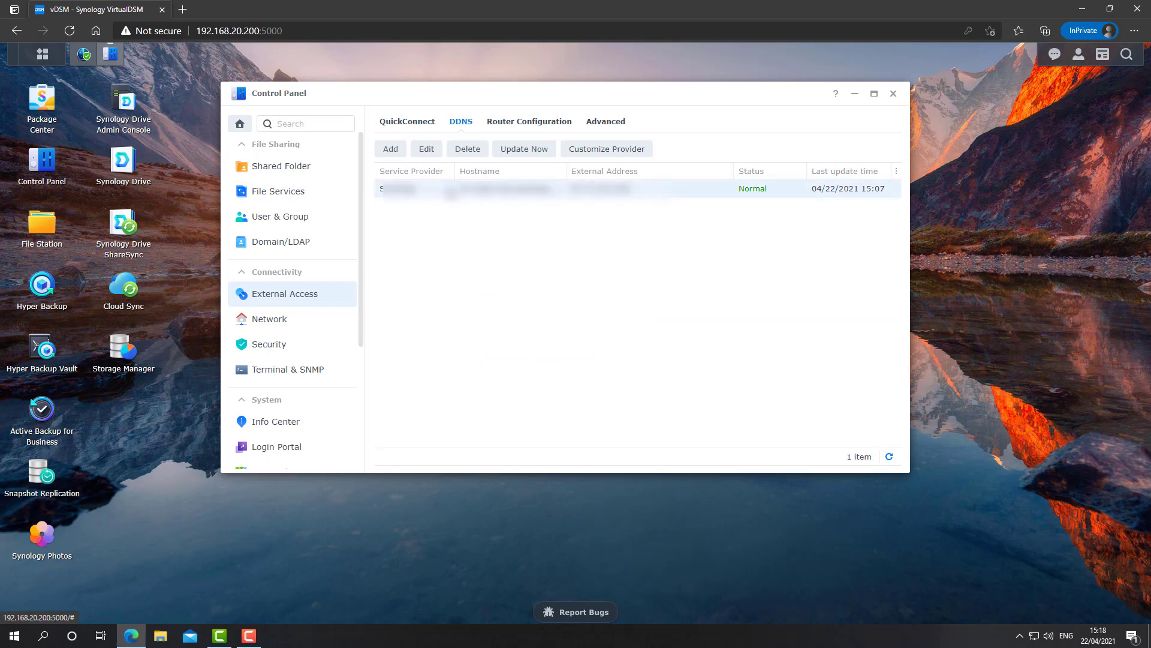
left_click(399, 125)
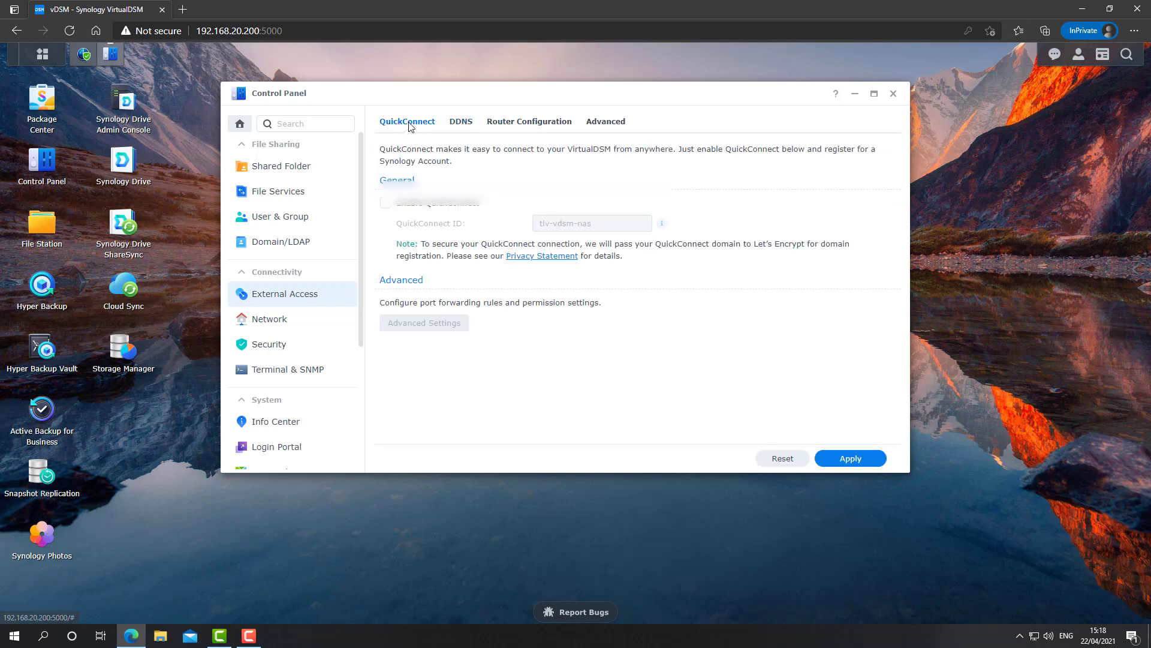
left_click(435, 206)
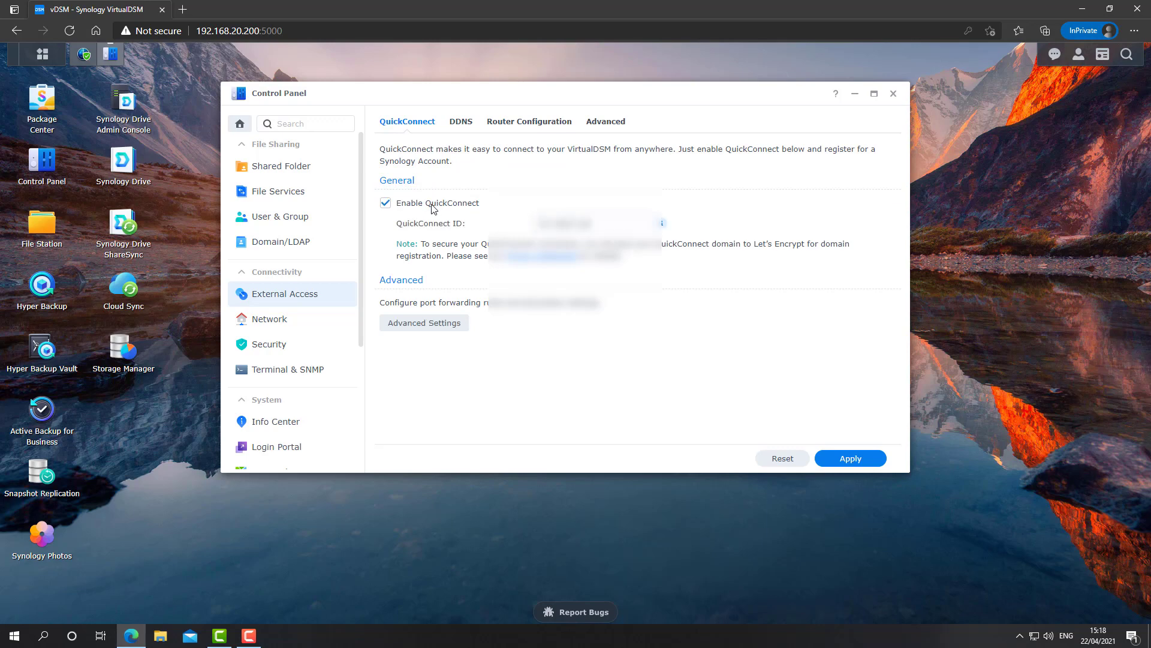
left_click(851, 458)
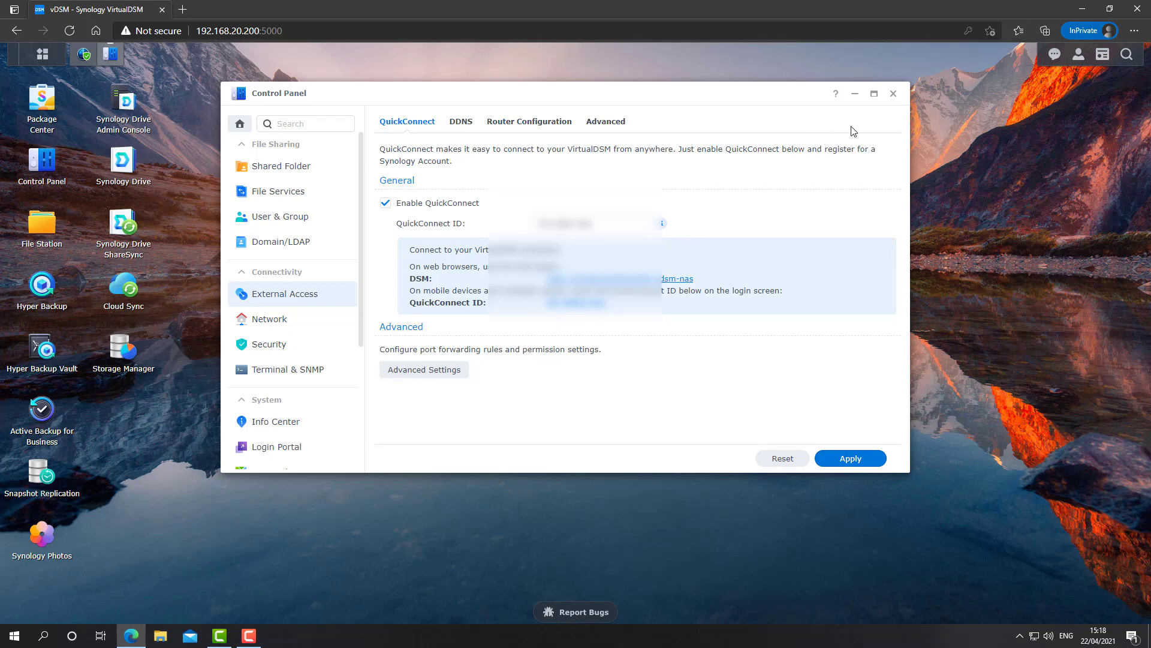
left_click(894, 95)
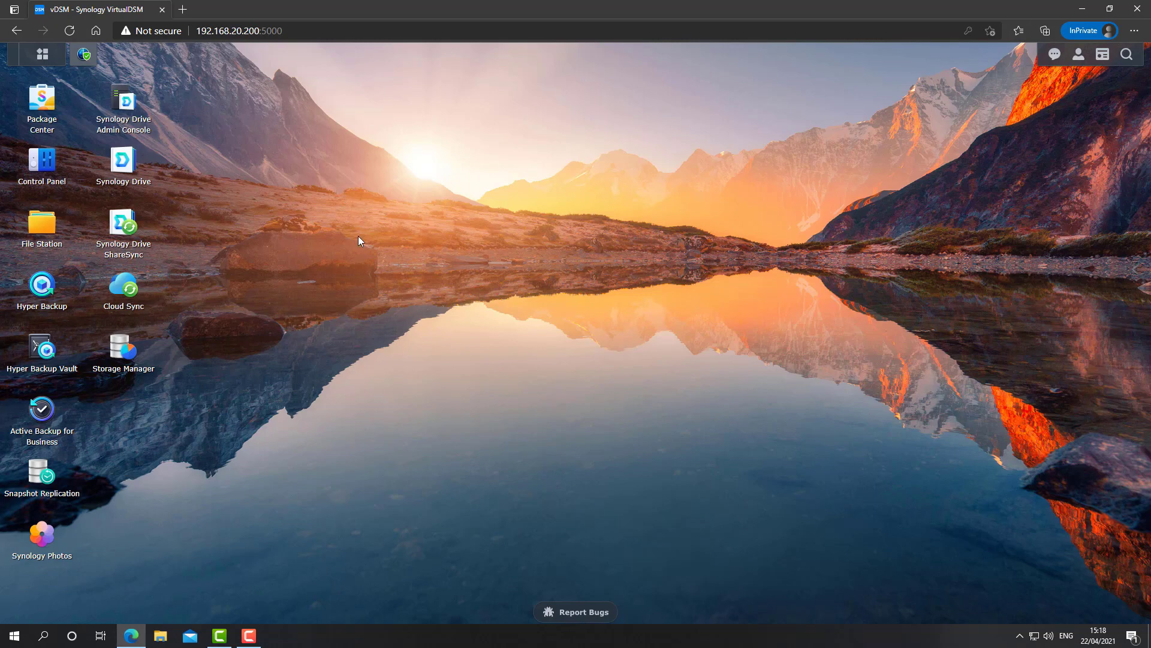
Start a new user account in User & Group named 'Demo Admin'.
left_click(46, 172)
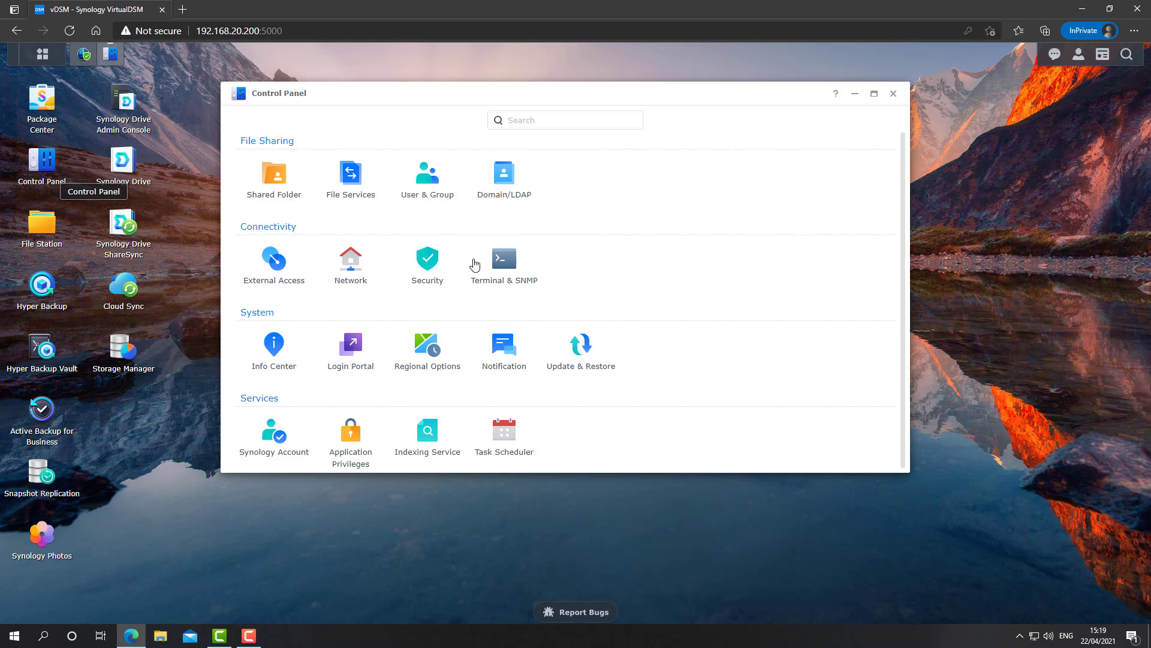
left_click(434, 202)
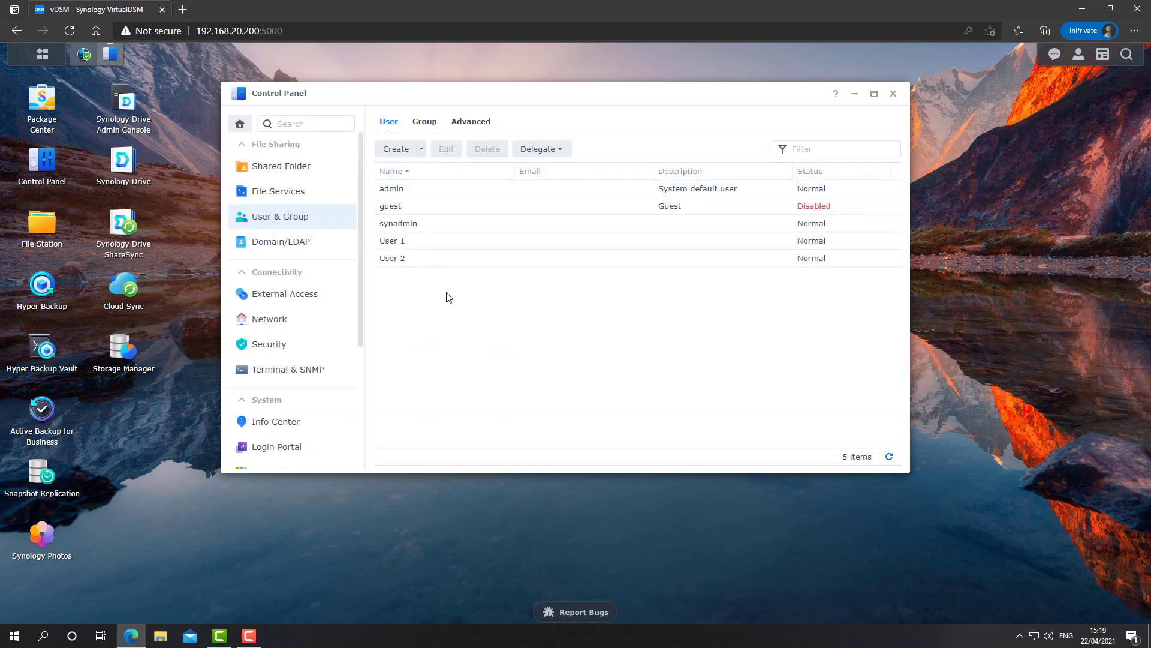
left_click(394, 150)
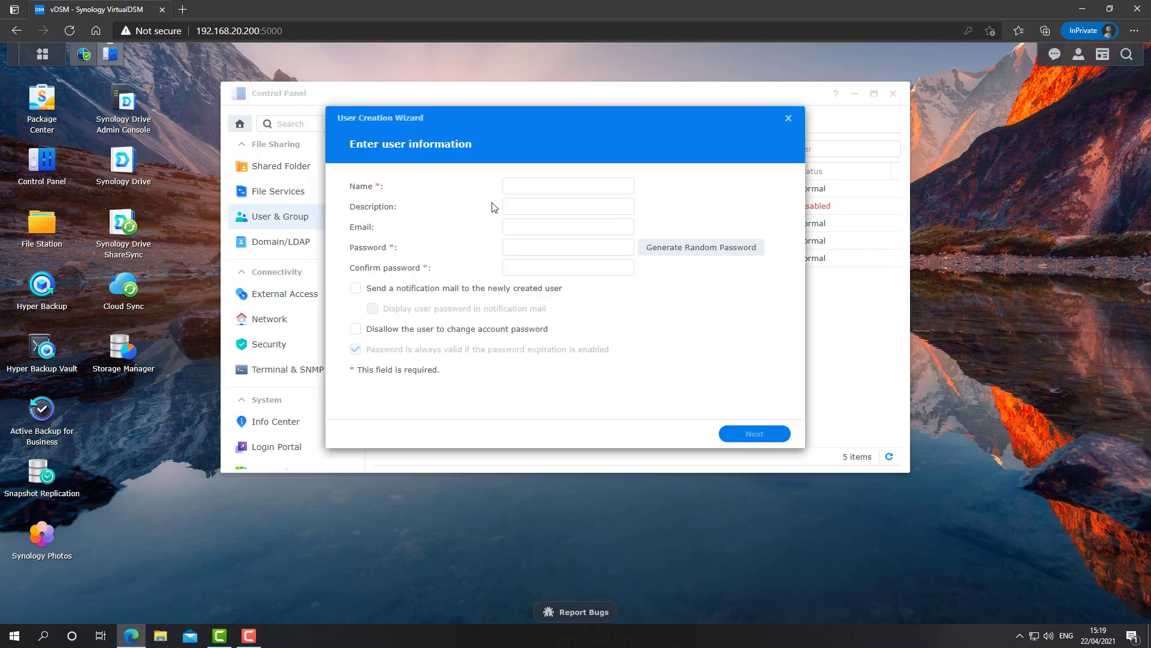
left_click(517, 191)
type("Dem")
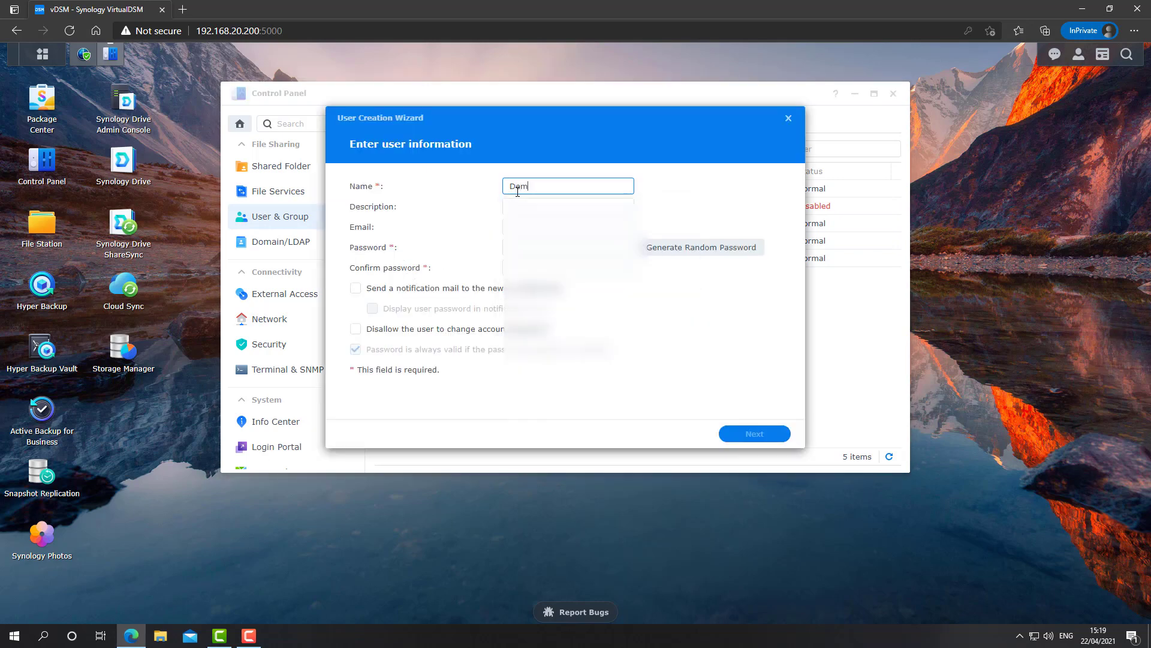
type("o Admin")
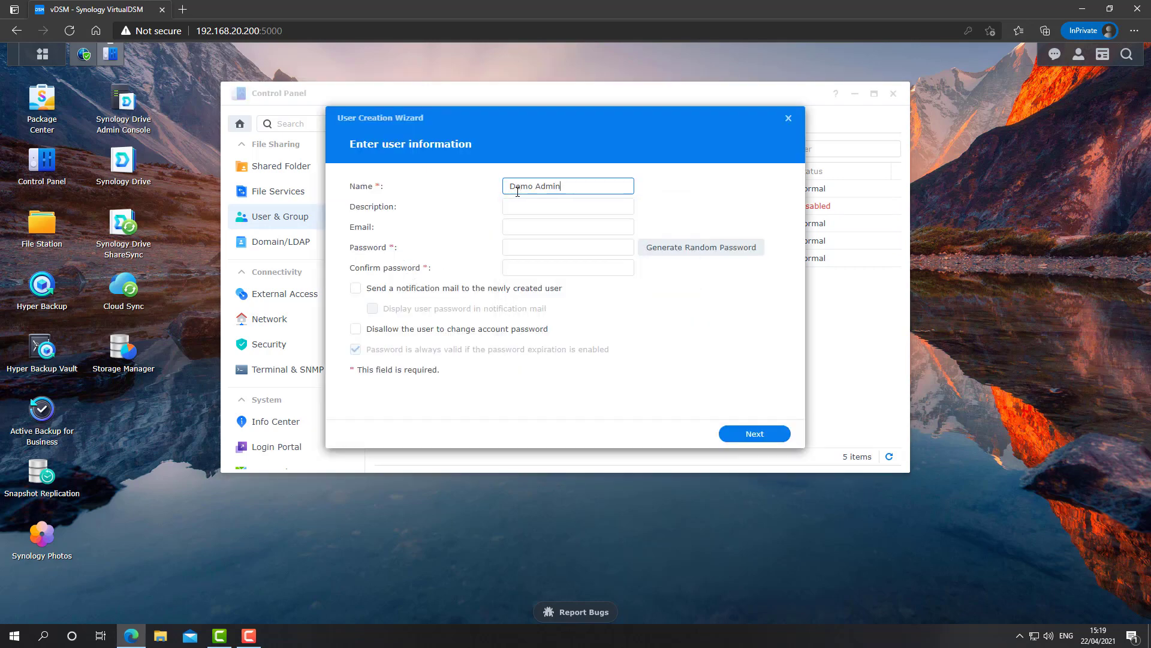
Set and confirm a longer password for the new Demo Admin user.
left_click(542, 246)
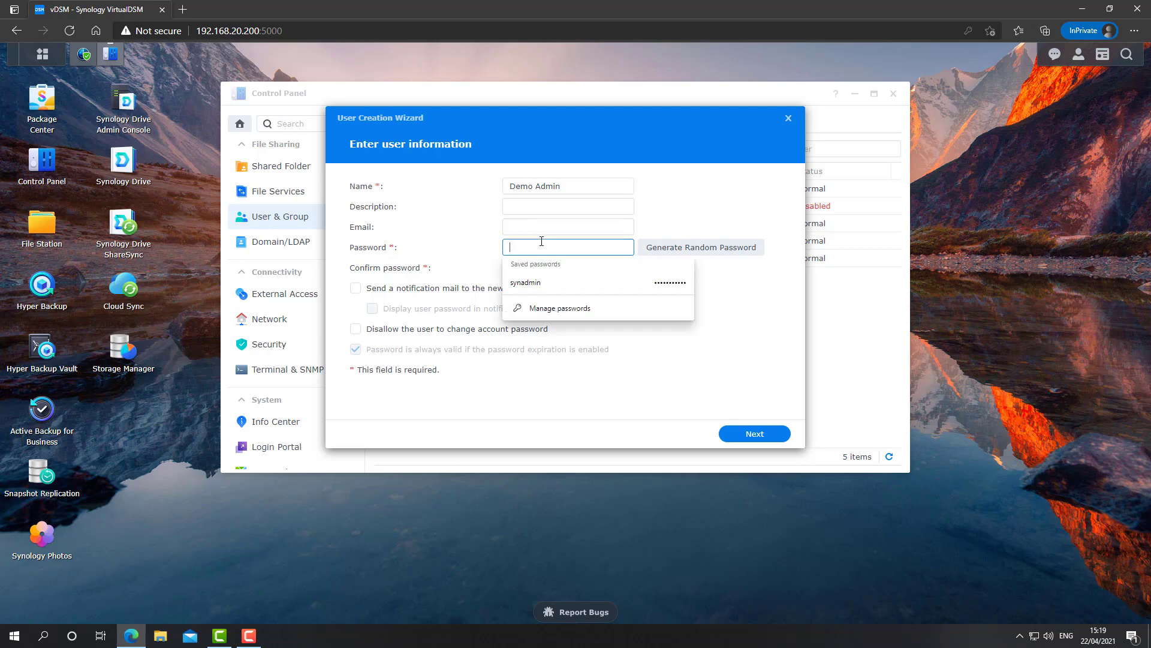
type("••••••••")
key("Tab")
type("••")
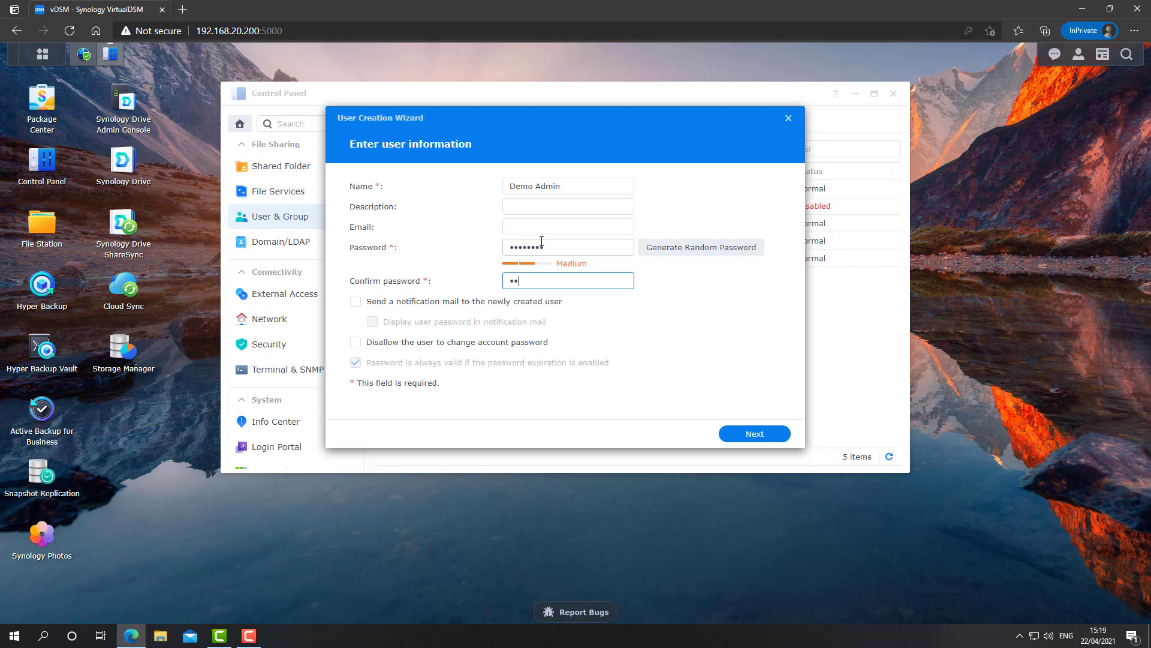
type("••••••")
left_click(552, 245)
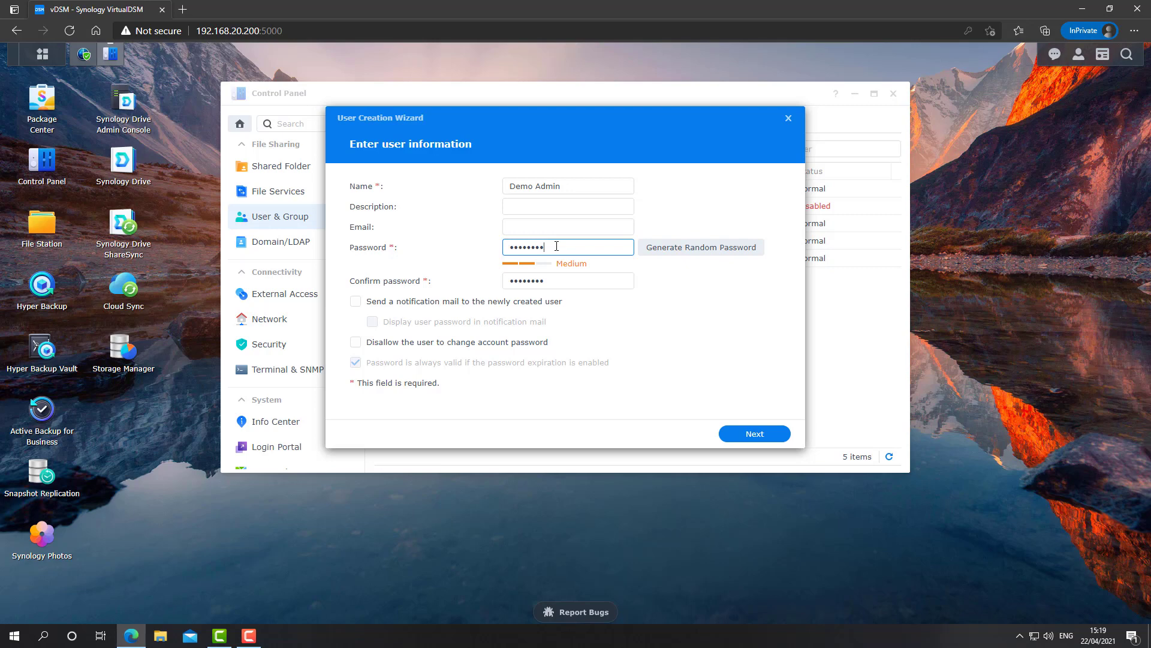
type("•••")
key("Tab")
type("•••••••••••")
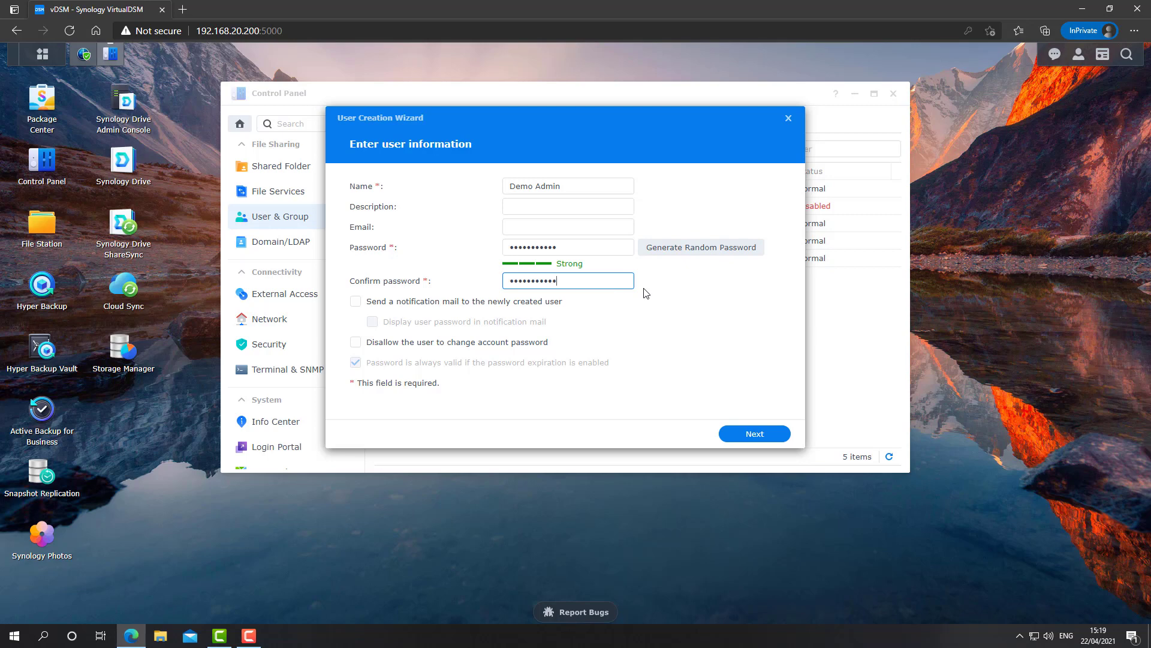
Add Demo Admin to the administrators group, accept remaining wizard defaults, and select the new account.
left_click(754, 436)
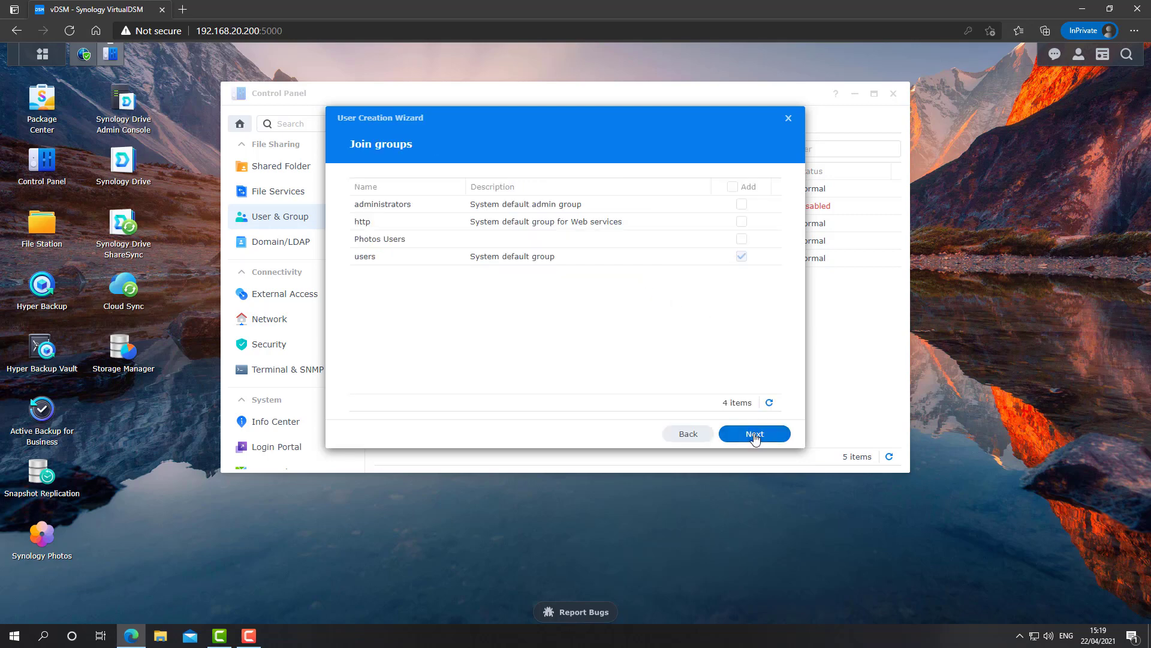
left_click(743, 206)
left_click(752, 438)
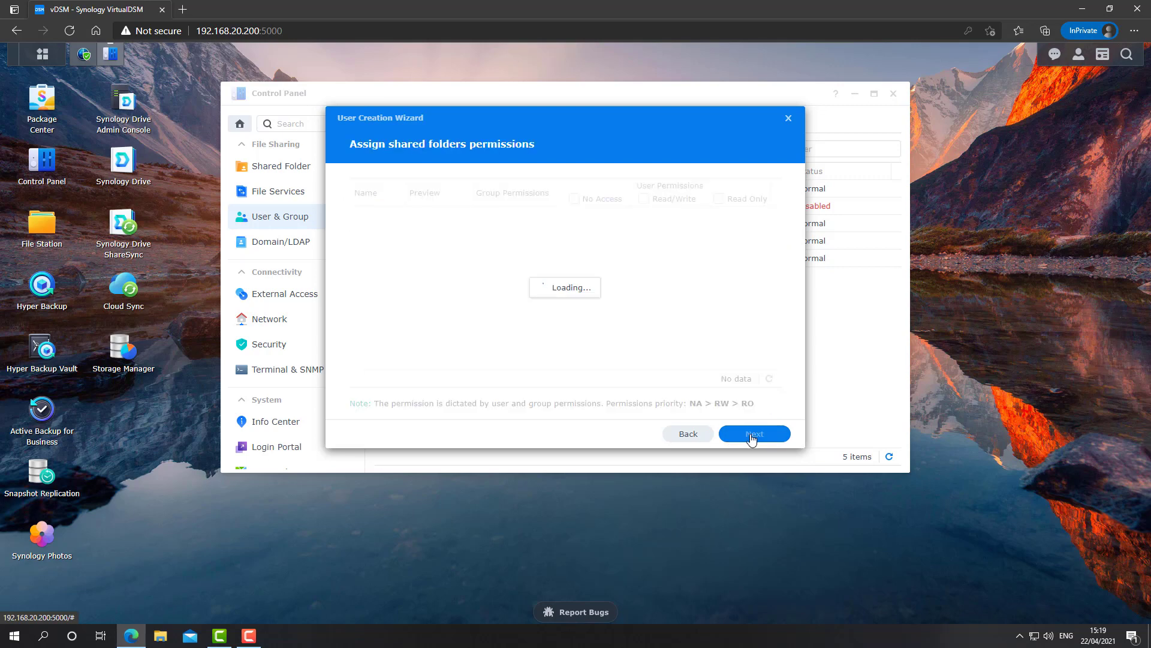
left_click(752, 437)
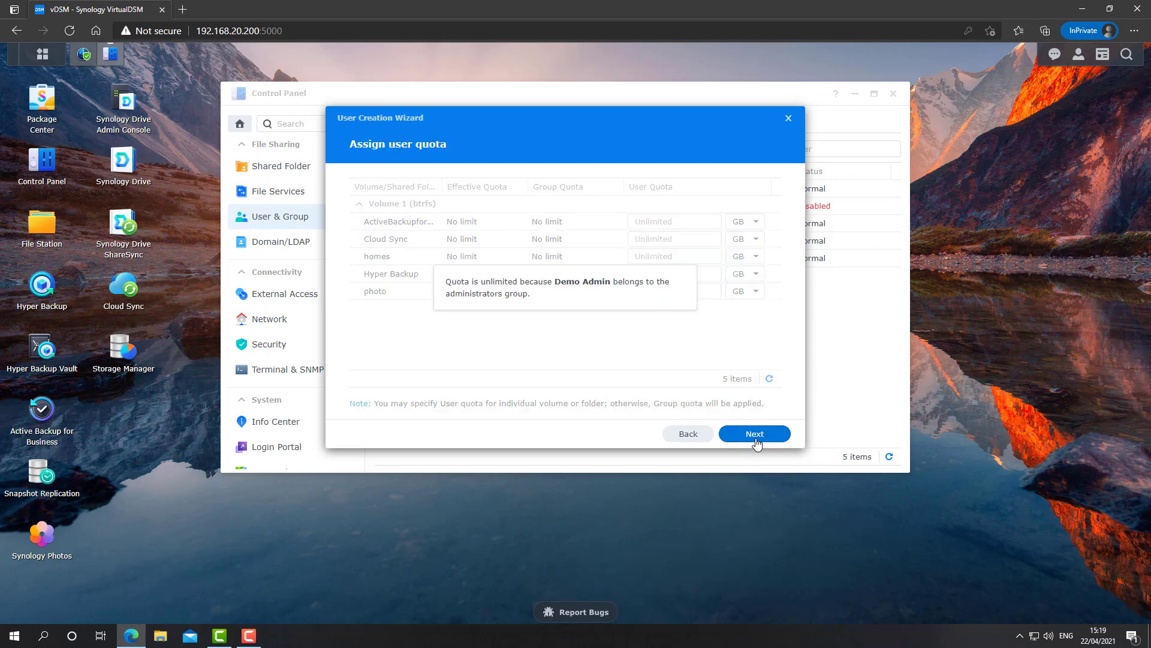
left_click(756, 442)
left_click(758, 442)
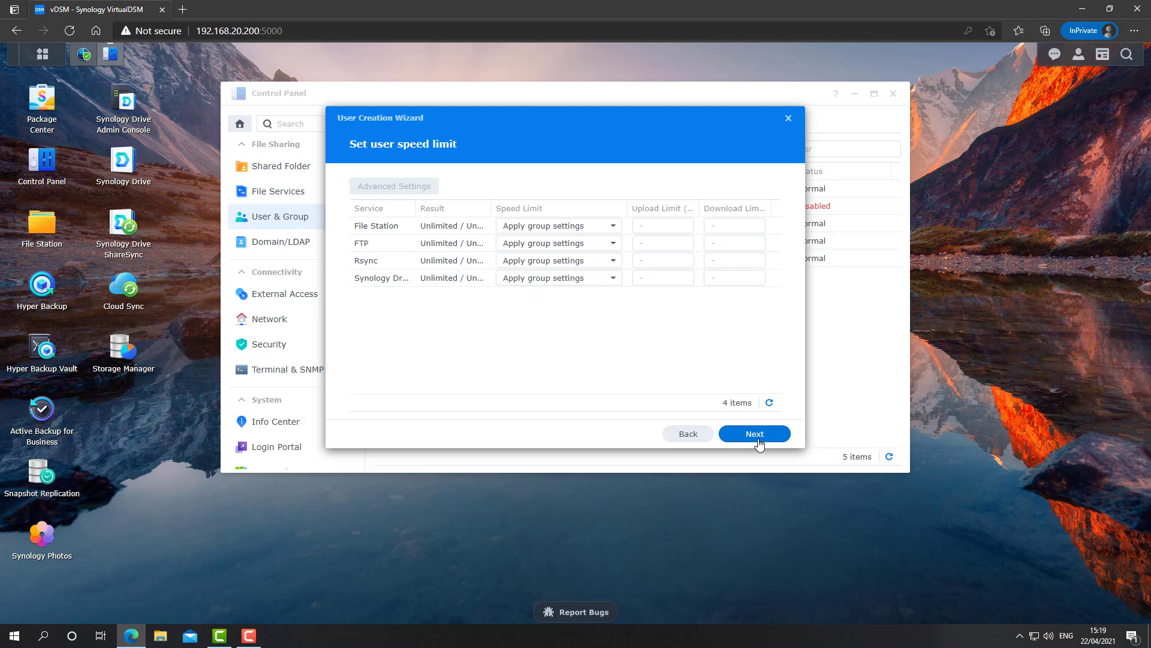
left_click(758, 442)
left_click(757, 436)
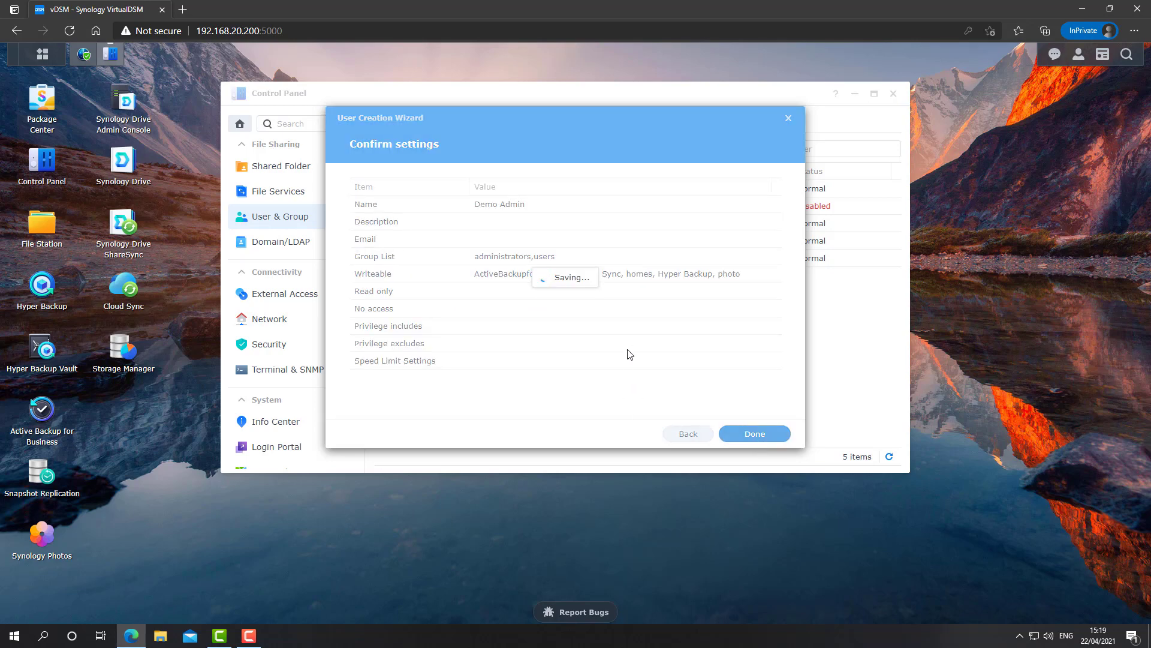
left_click(451, 206)
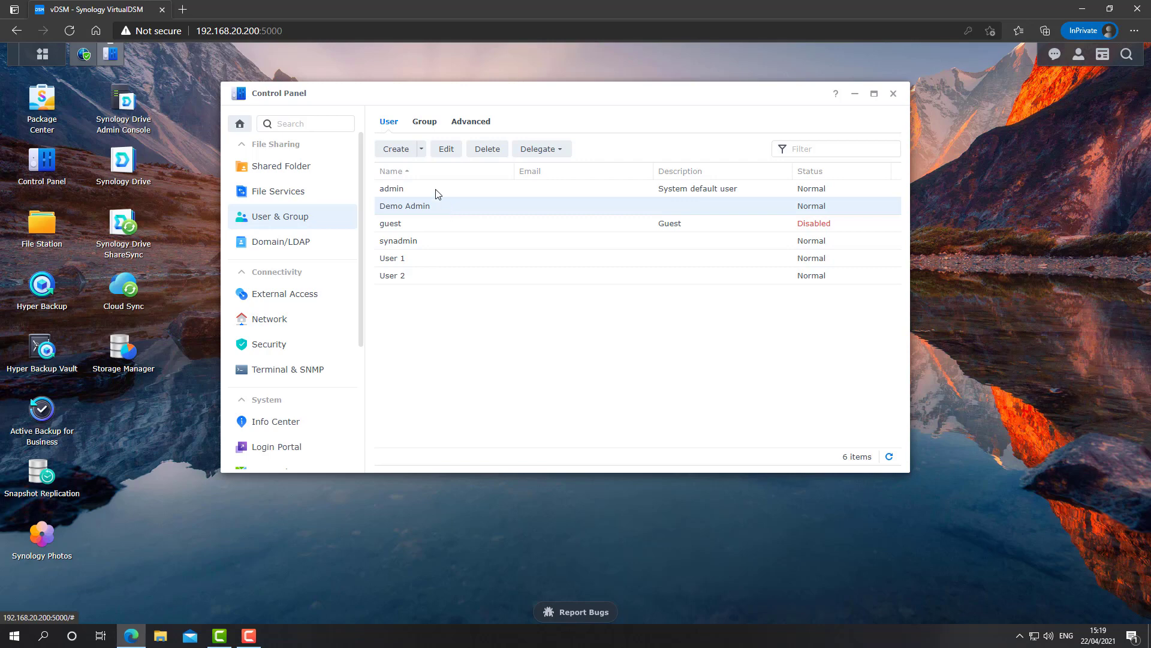
Disable the built-in admin account immediately and save the change.
left_click(436, 193)
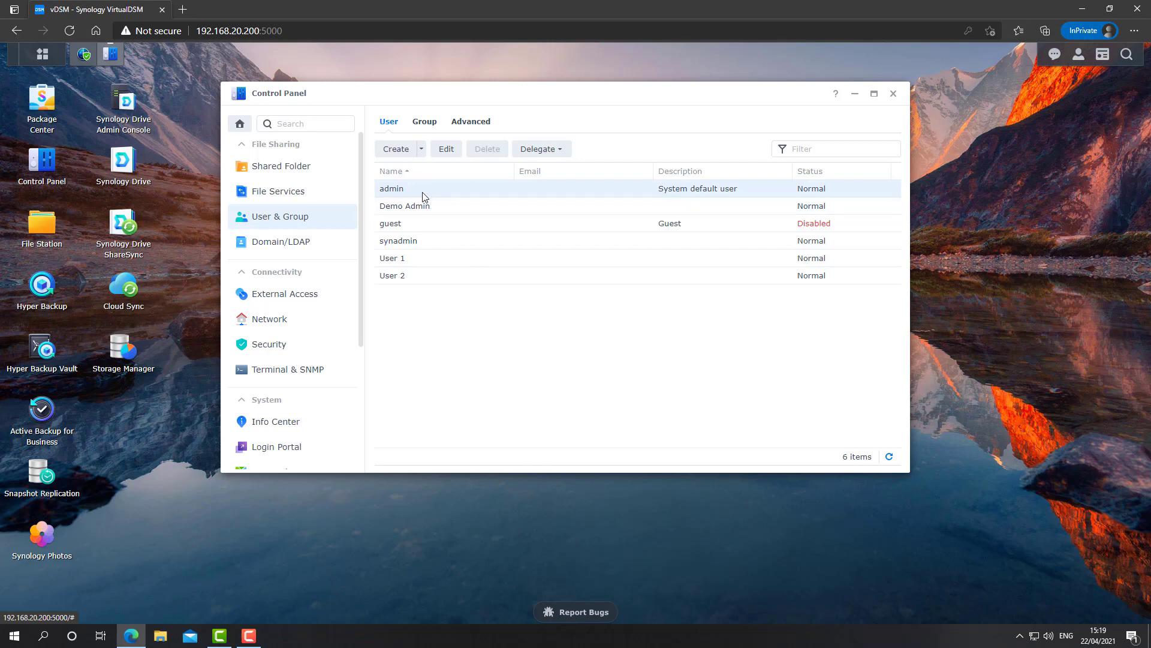
left_click(446, 149)
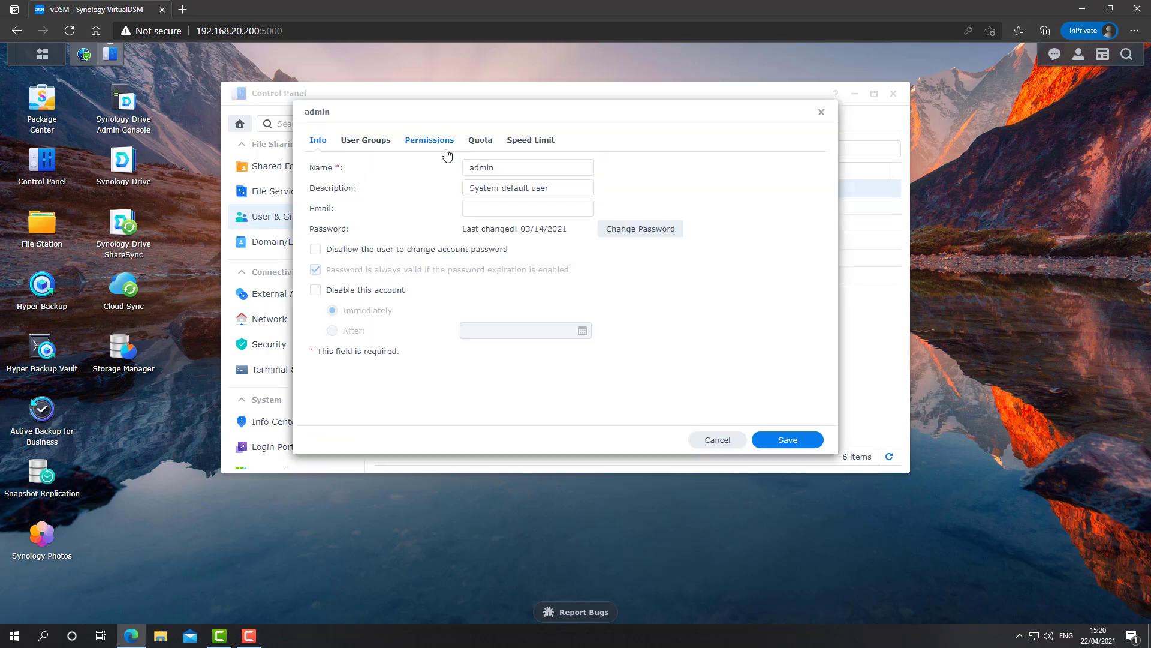
left_click(329, 292)
left_click(789, 442)
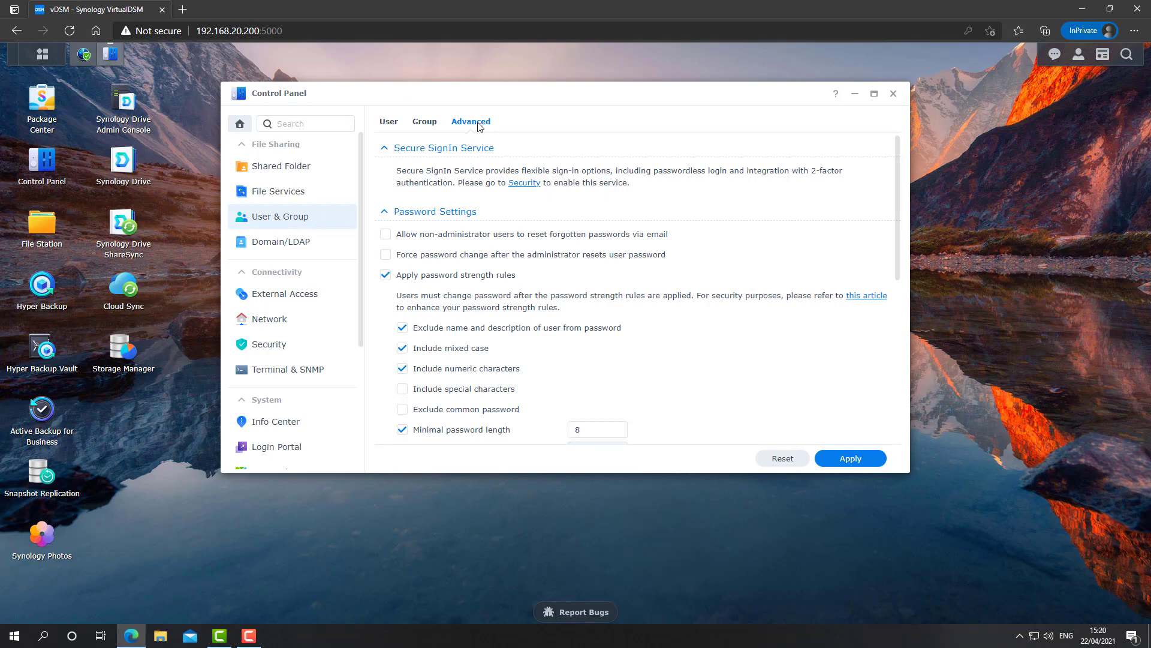
Raise the minimum password length to 12 and require special characters.
scroll(515, 227, "down", 2)
scroll(519, 237, "up", 1)
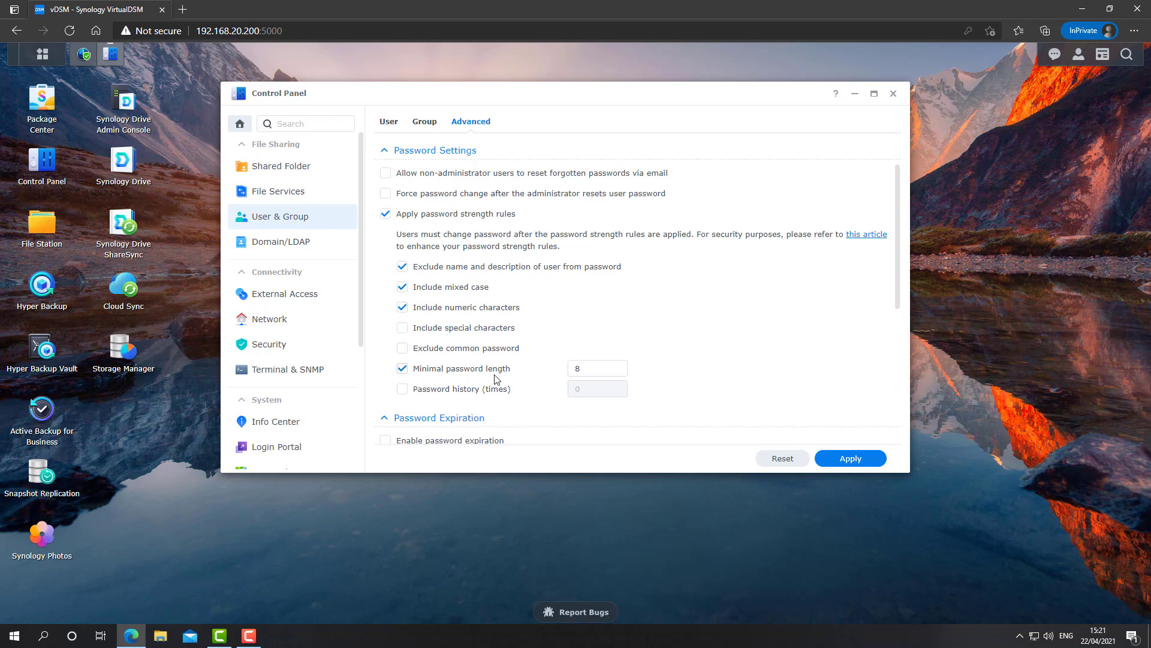
double_click(589, 368)
type("12")
left_click(452, 335)
Enable password expiration, exempting the new administrator account from expiry.
scroll(473, 319, "up", 1)
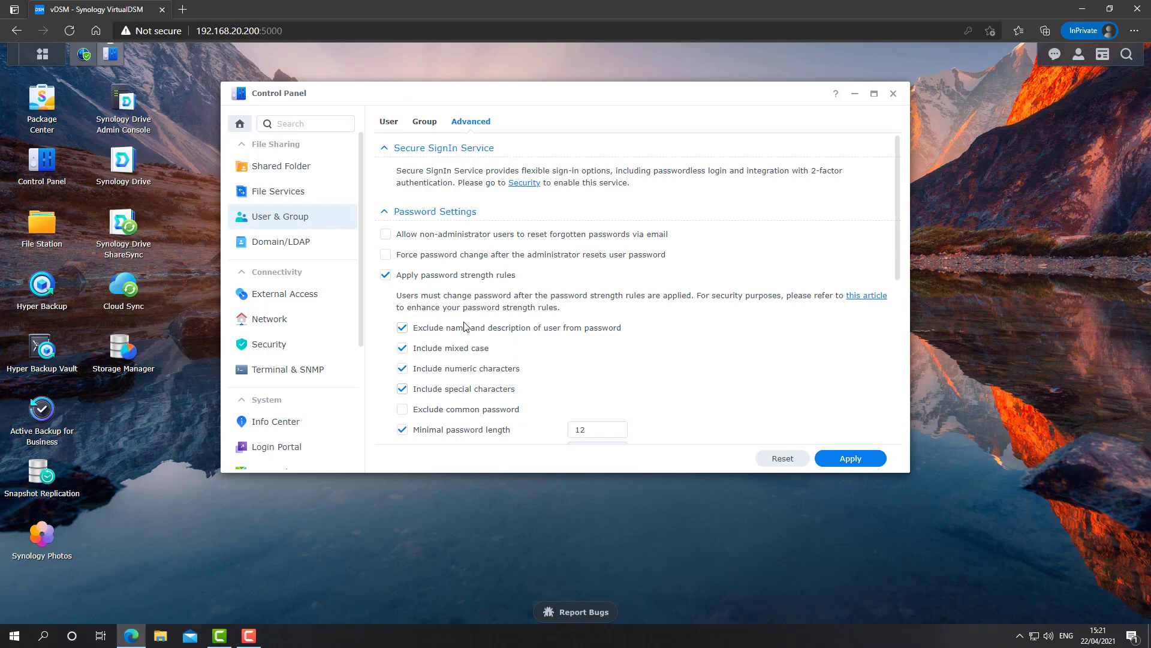
scroll(489, 356, "down", 1)
scroll(495, 376, "up", 1)
left_click_drag(897, 246, 857, 389)
left_click(436, 210)
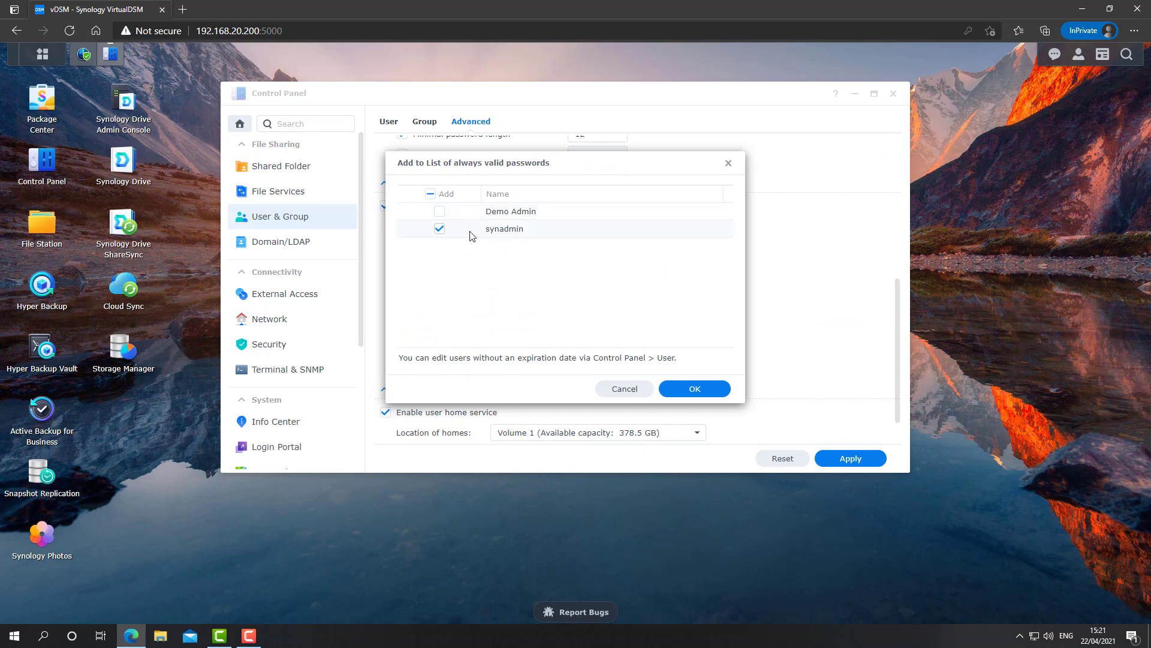
left_click(440, 213)
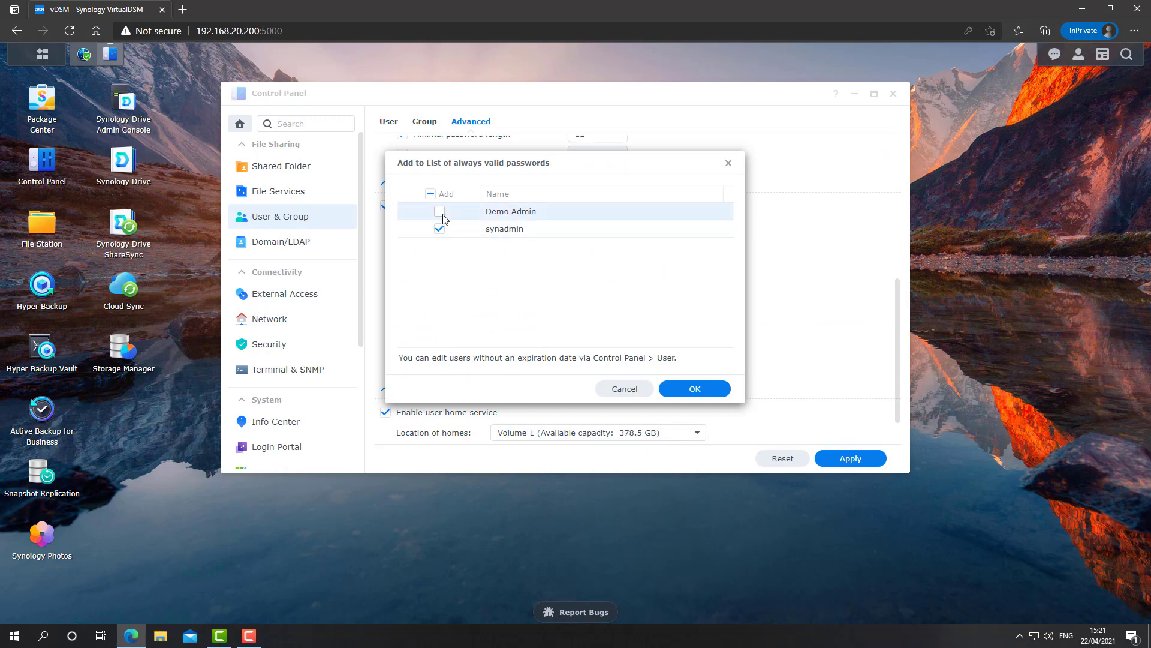
left_click(694, 390)
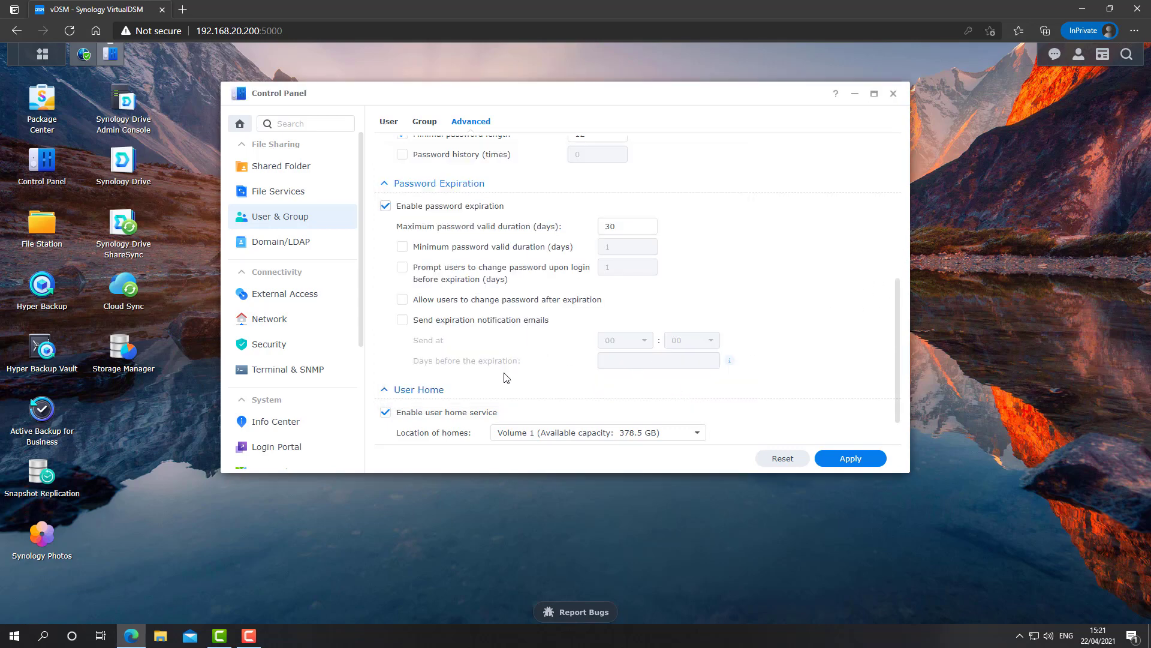
Turn off the user home service and apply, skipping forced password changes at next logon.
left_click(431, 412)
left_click(858, 461)
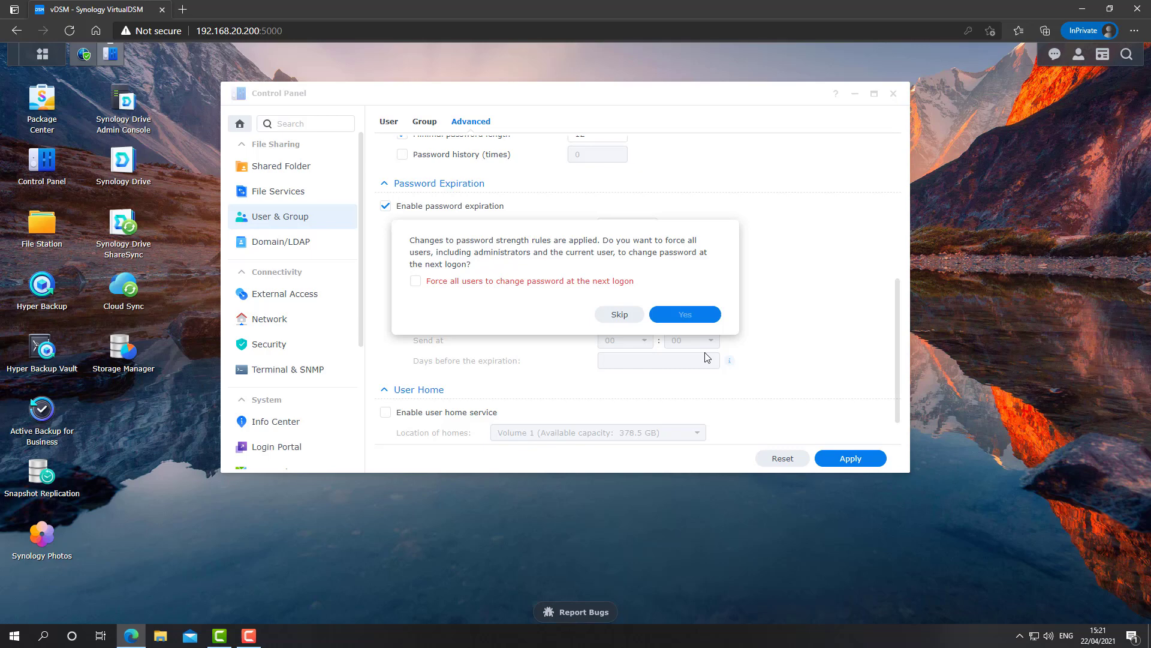
left_click(499, 281)
left_click(591, 284)
left_click(616, 316)
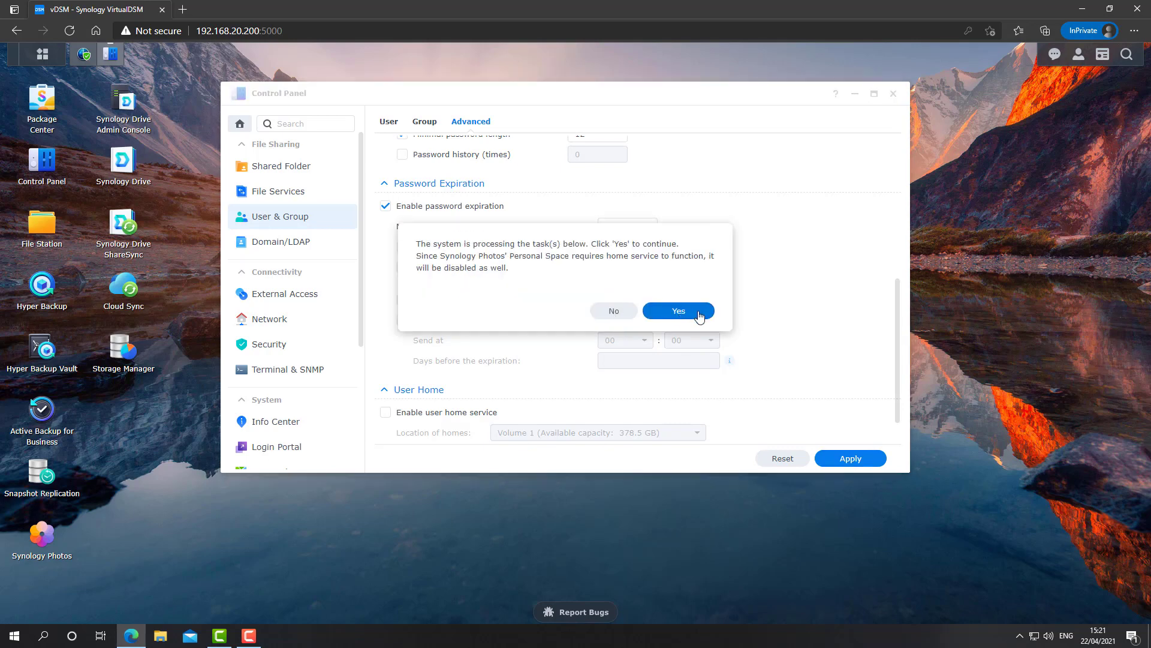
left_click(695, 313)
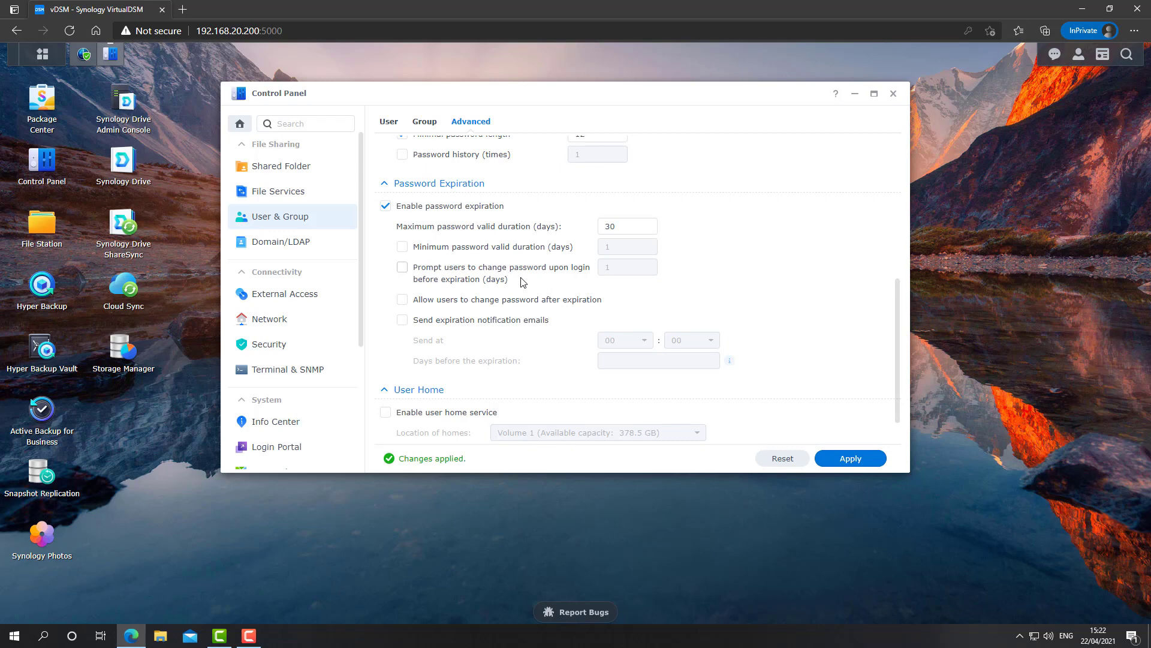
scroll(523, 282, "up", 5)
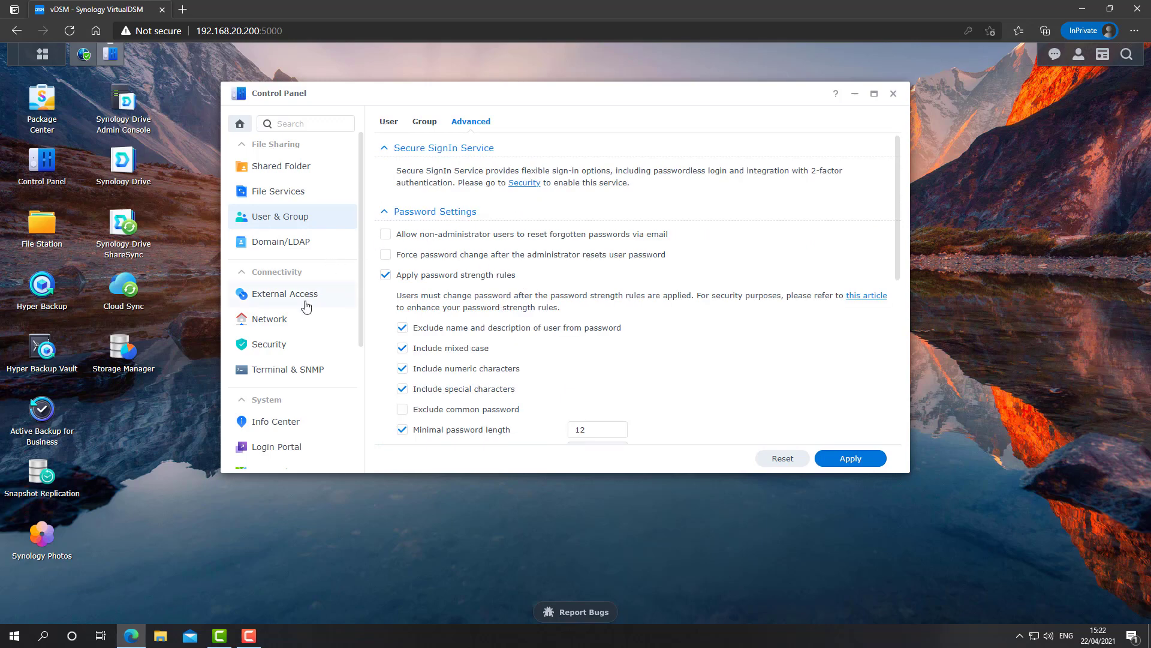
Tick Enforce 2-factor authentication under Security > Account and agree to configure email notifications first.
left_click(299, 355)
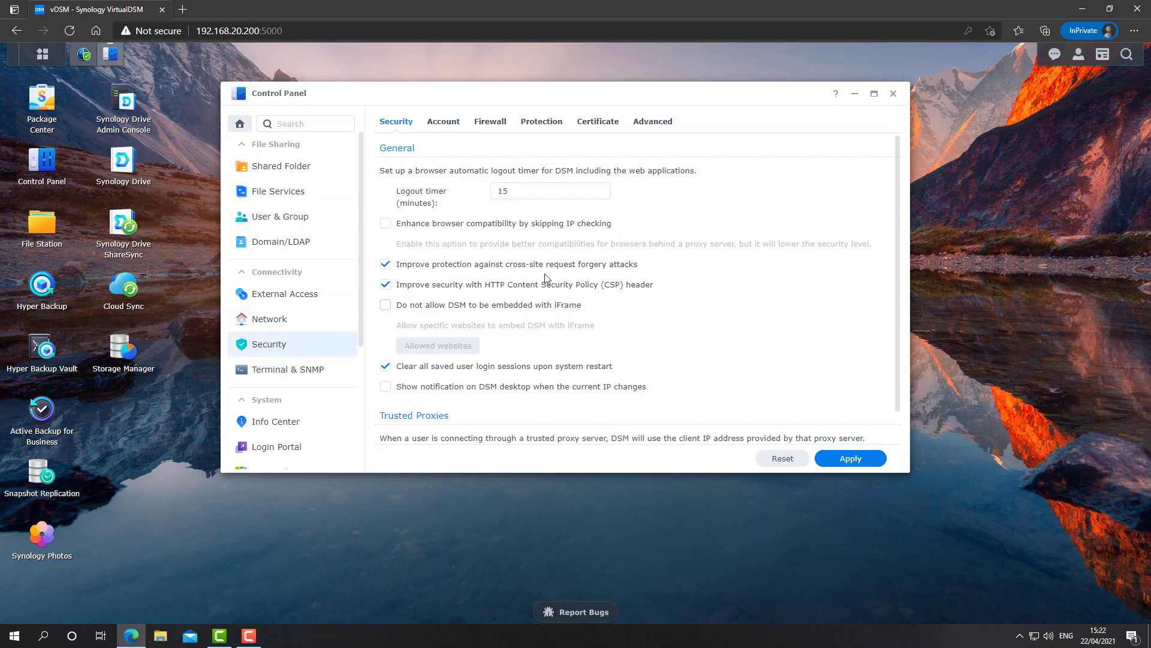
left_click(451, 124)
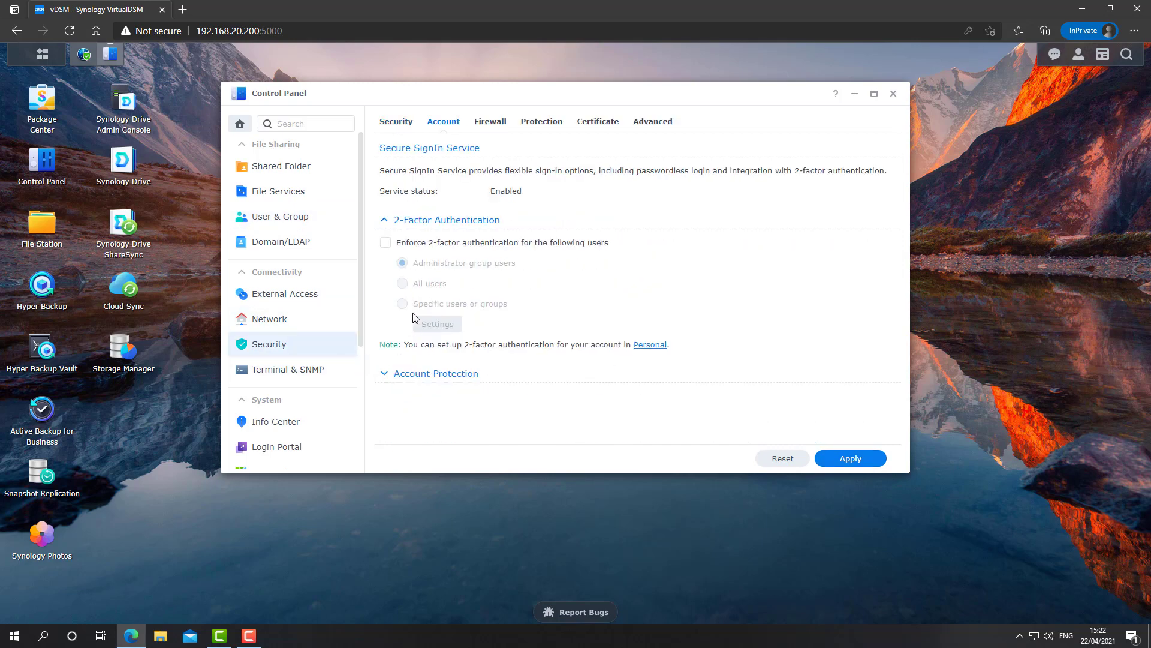
left_click(537, 244)
left_click(699, 301)
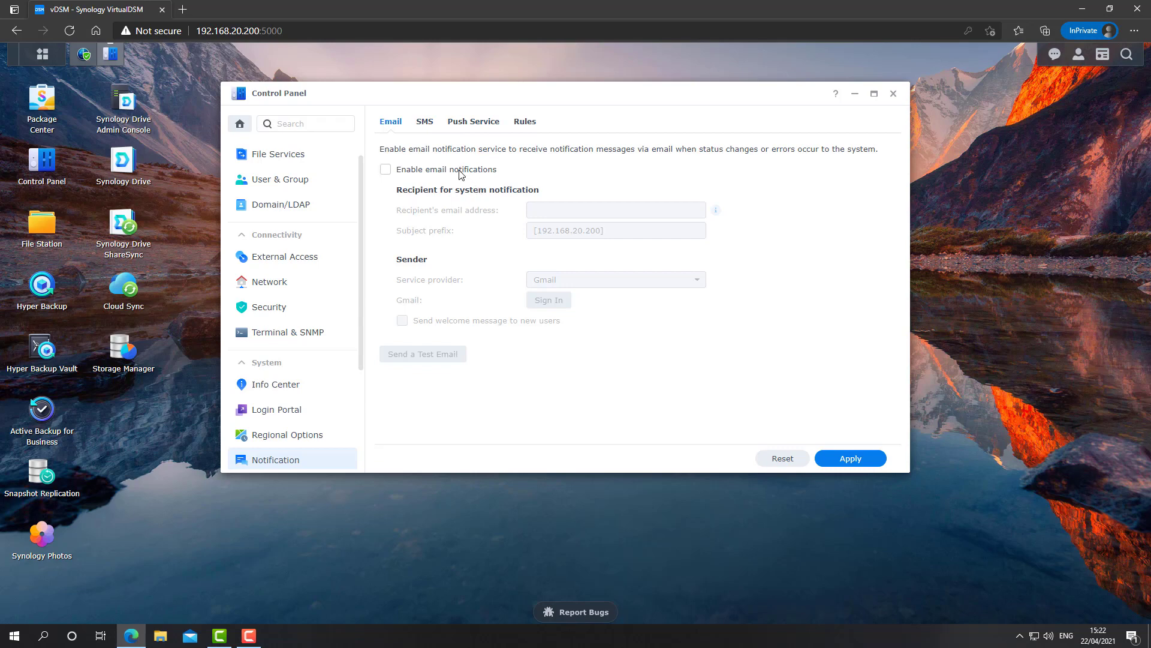
Enable email notifications, enter the recipient address, and sign in a Gmail sender account.
left_click(460, 170)
left_click(542, 212)
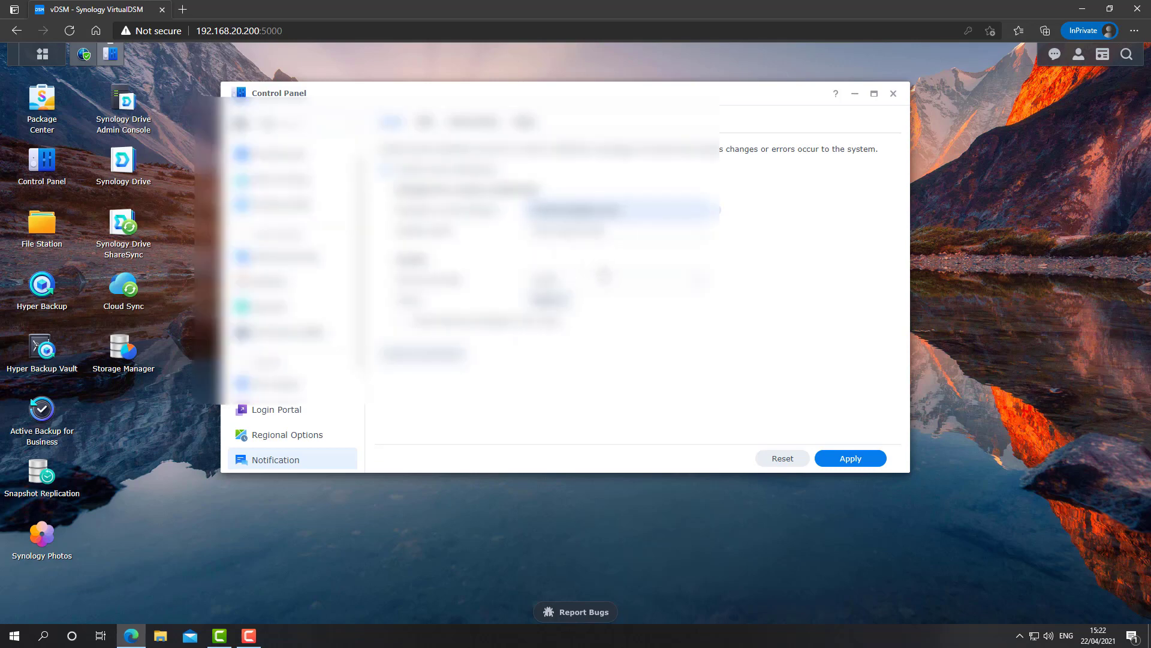
left_click(560, 301)
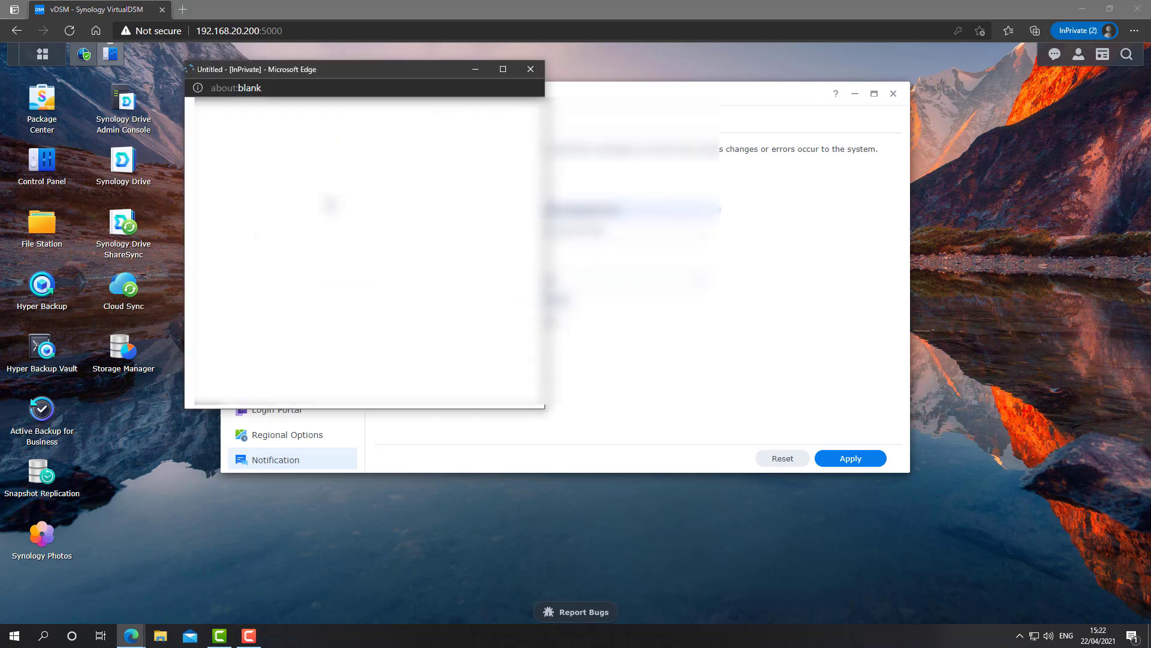
key("Return")
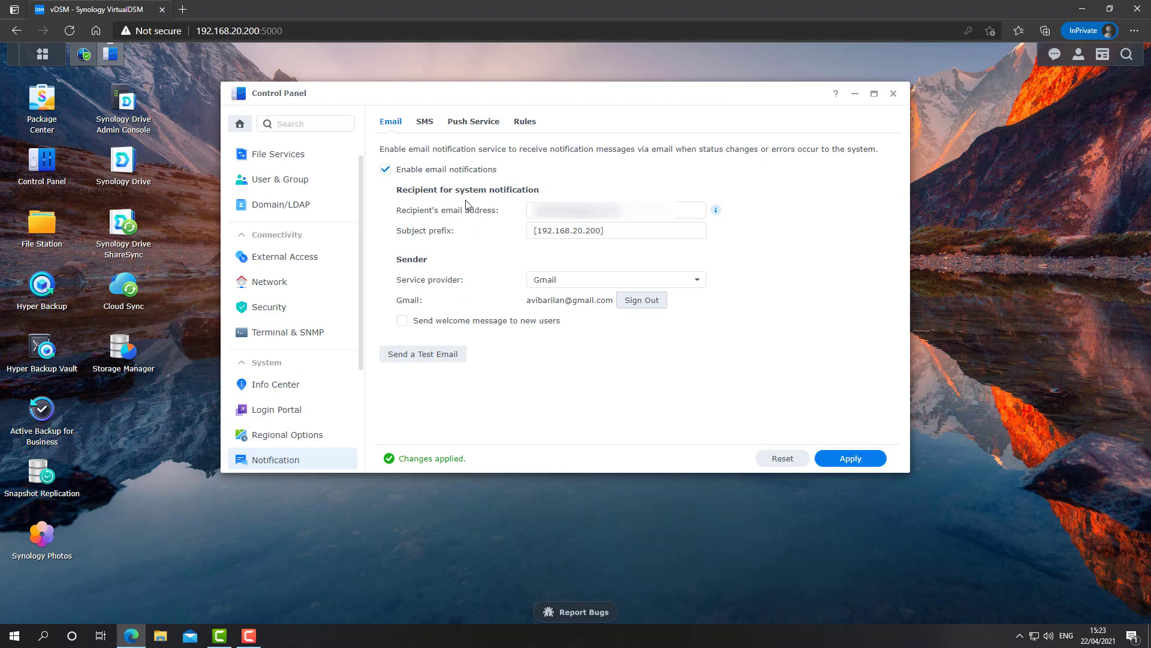
Enforce 2-factor authentication for All users under Security > Account and apply.
left_click(276, 316)
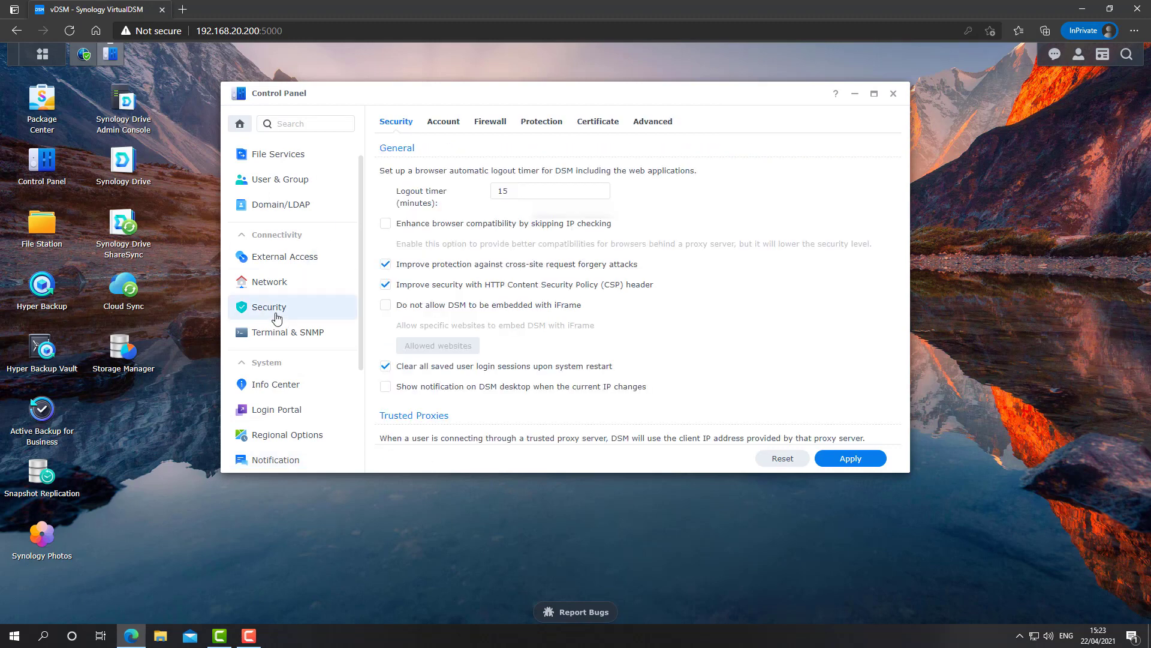
left_click(444, 122)
left_click(433, 244)
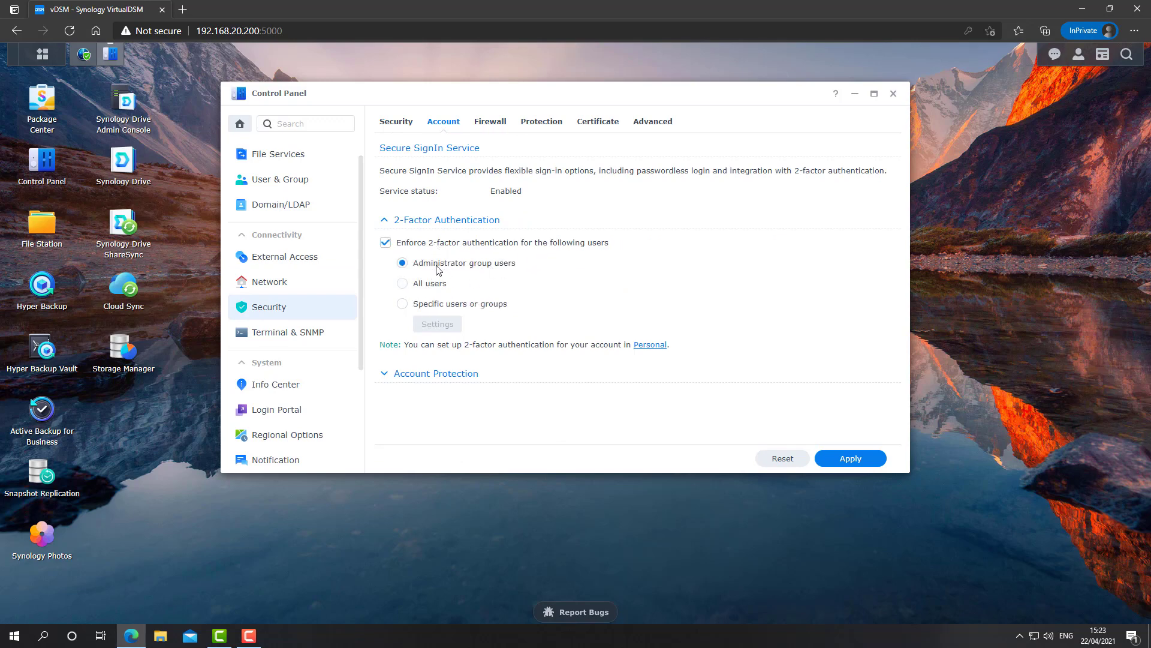
left_click(429, 284)
left_click(850, 458)
Enable and apply the firewall, then open the default profile's rule editor.
left_click(491, 125)
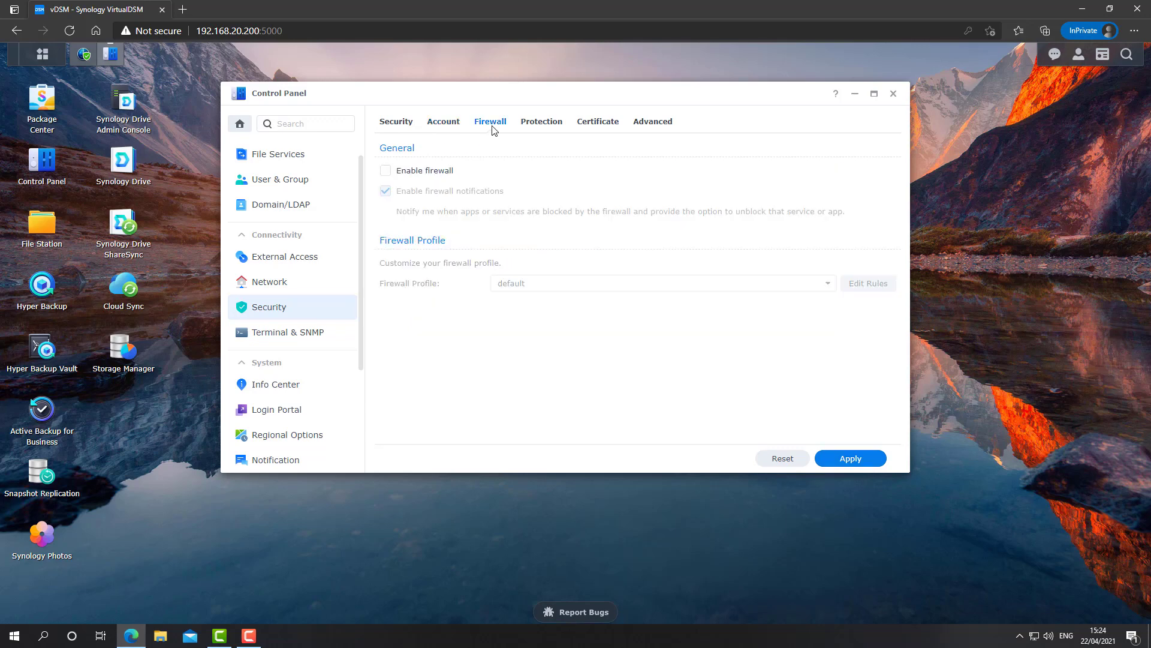
left_click(442, 175)
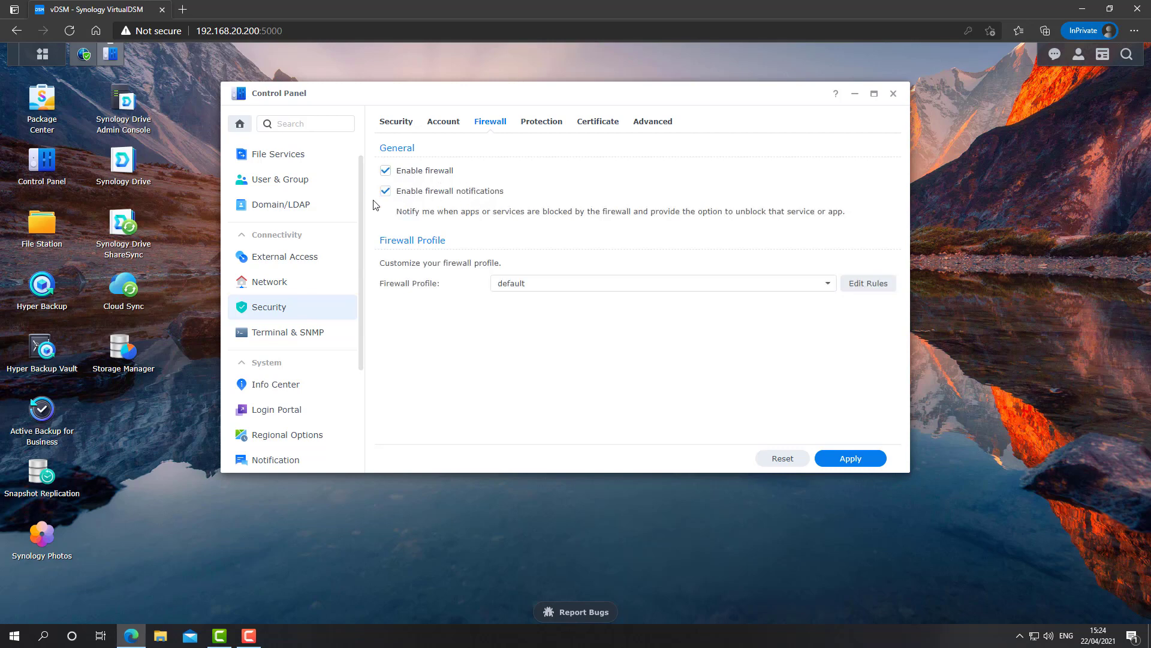
left_click(841, 459)
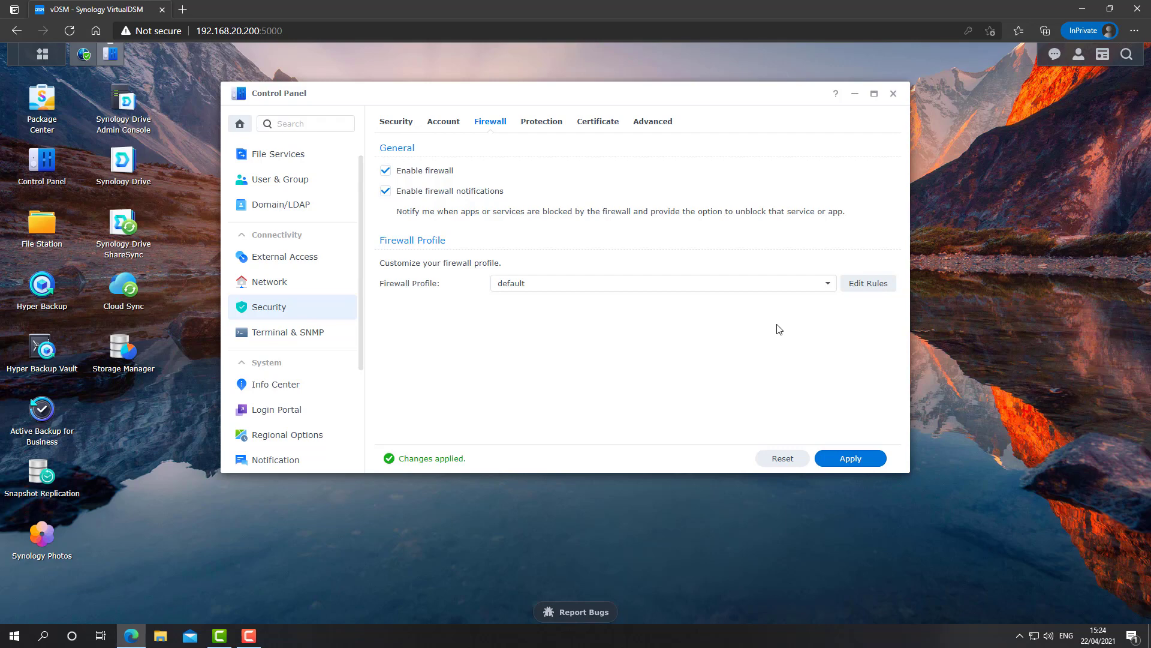
left_click(867, 284)
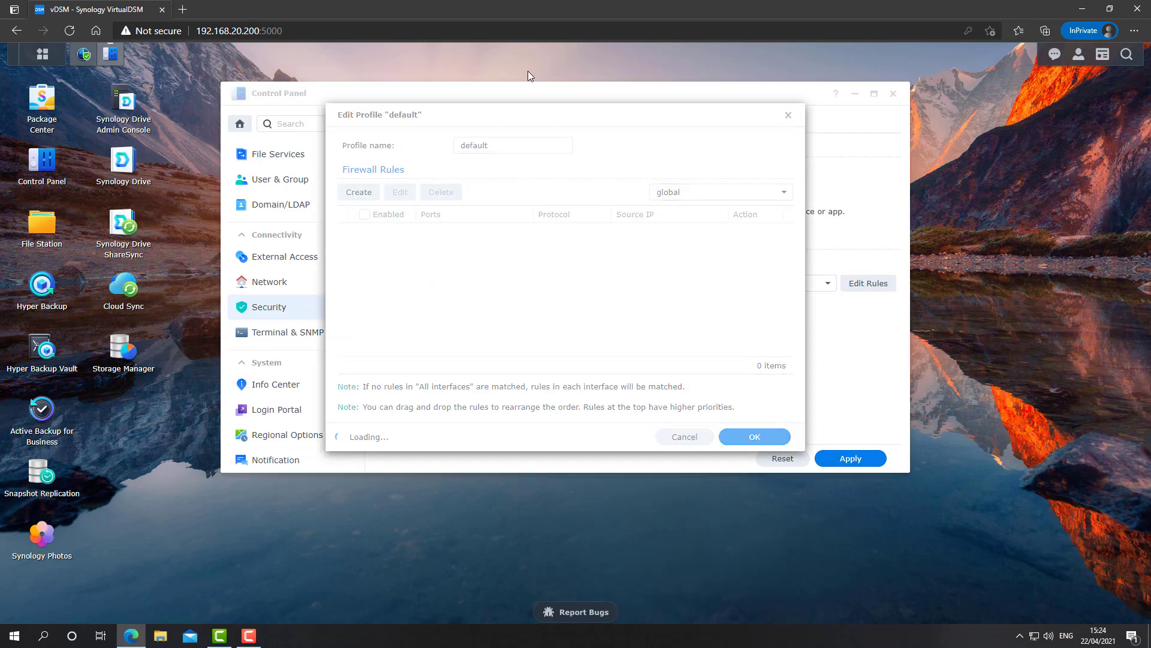
Add a firewall rule denying all traffic with source location North Korea.
left_click(376, 191)
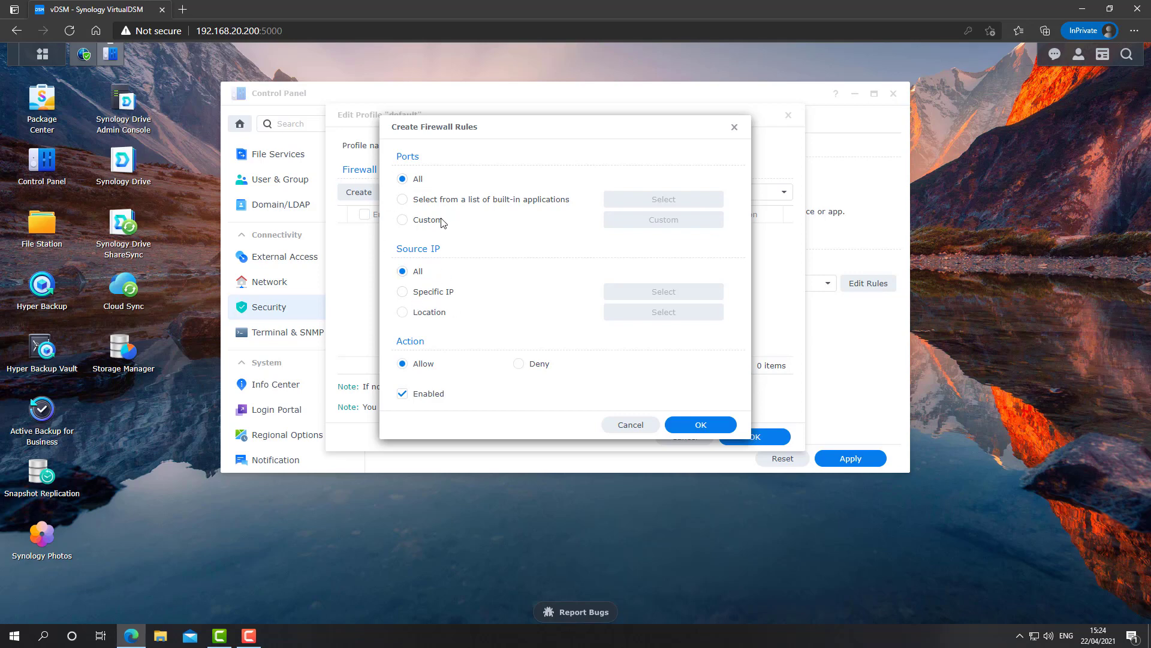
left_click(410, 314)
left_click(644, 316)
left_click(657, 191)
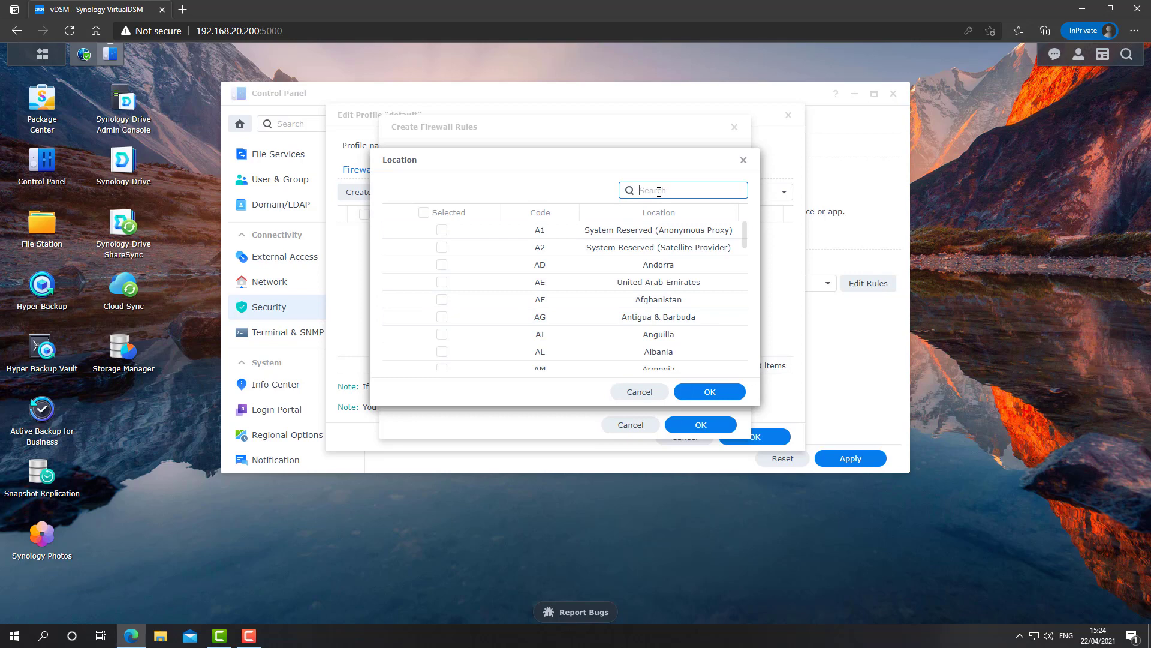
type("north")
left_click(442, 230)
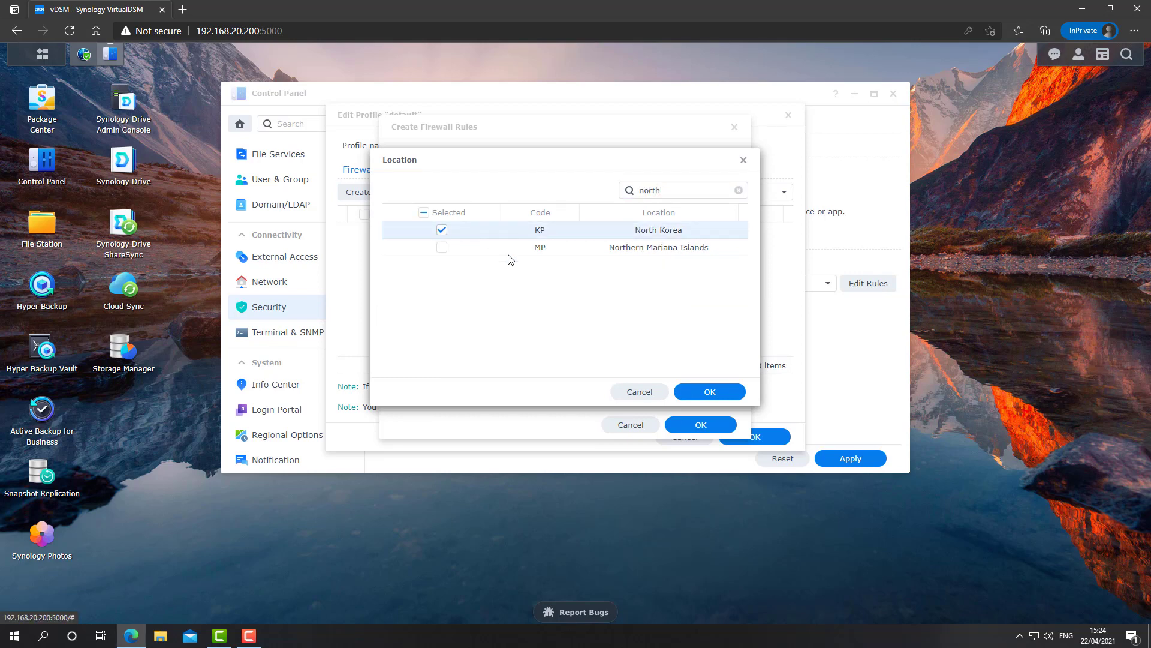
left_click(712, 394)
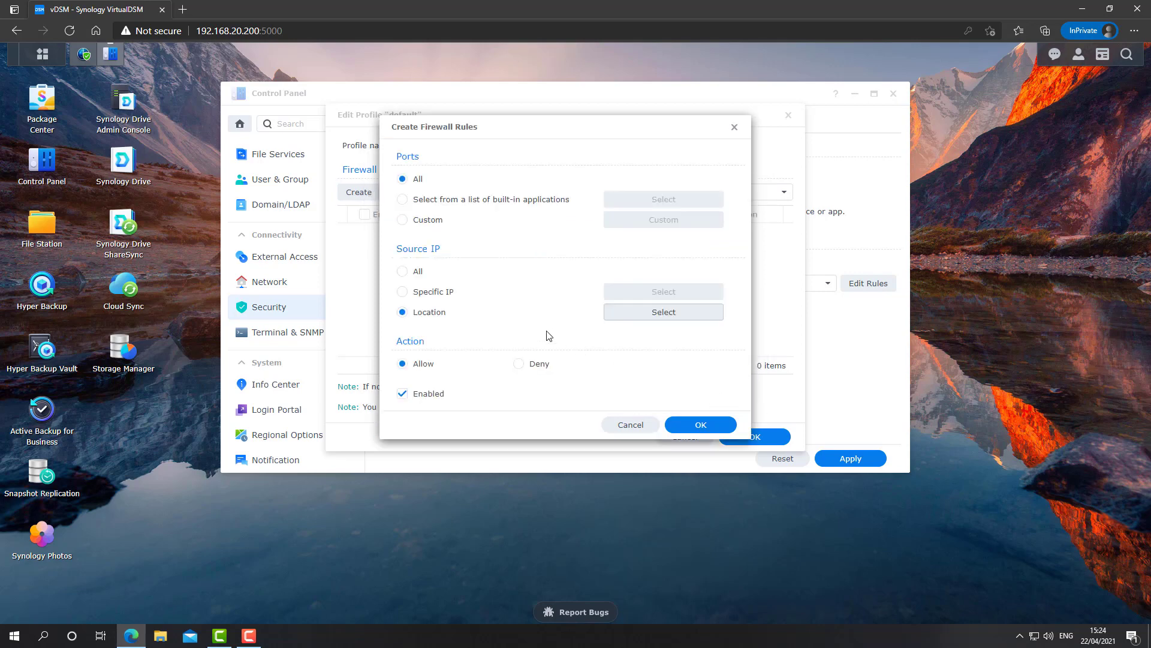
left_click(530, 366)
left_click(706, 425)
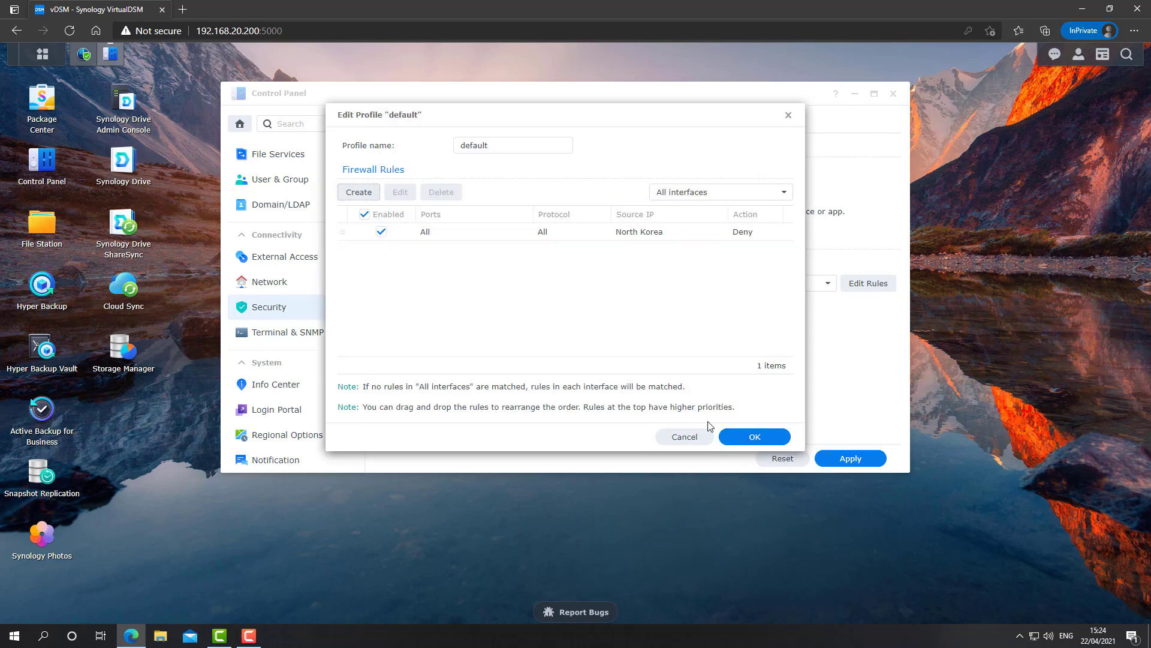
Rename the firewall profile from default to GEO and save it.
double_click(498, 145)
key("BackSpace")
type("GEO")
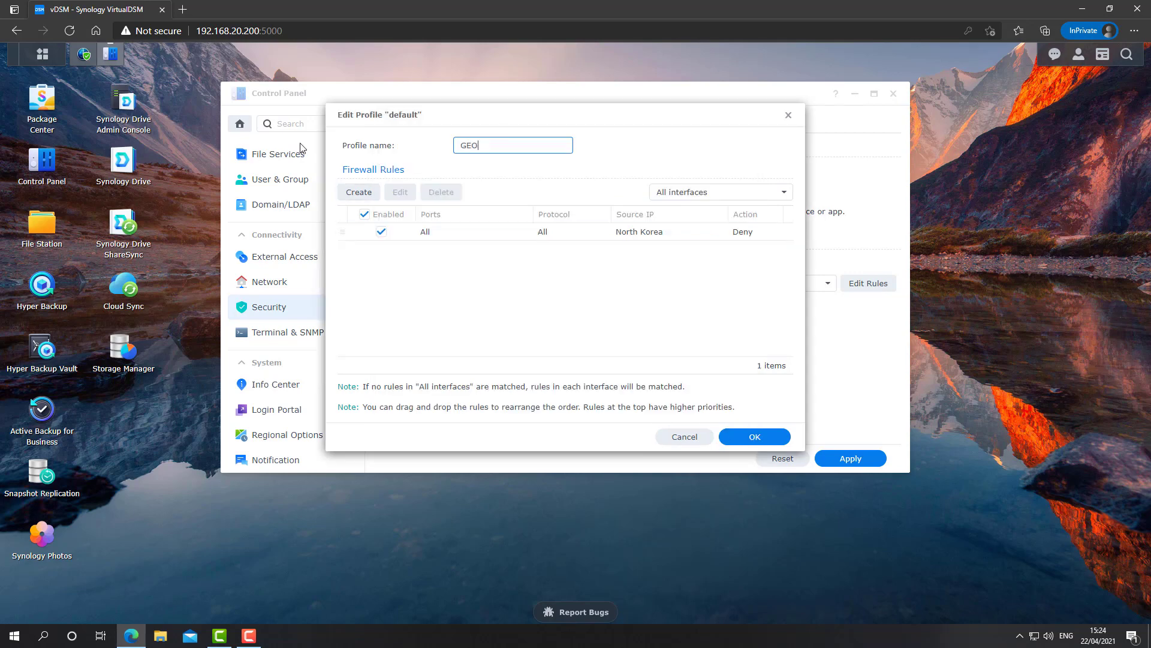
left_click(743, 445)
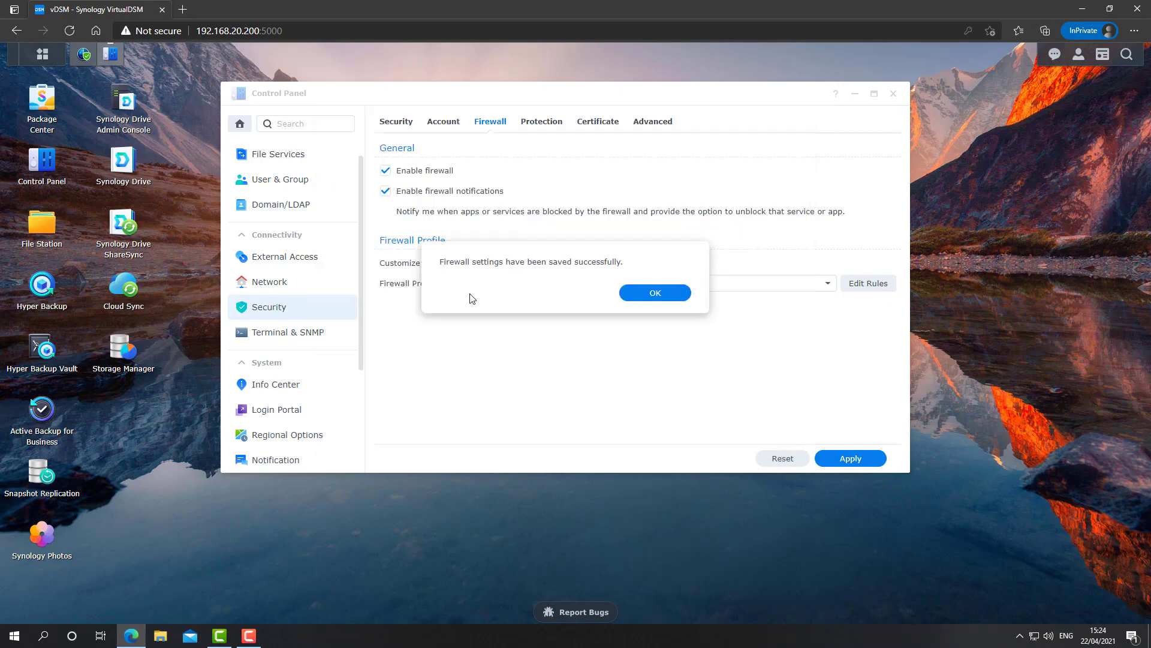
left_click(657, 301)
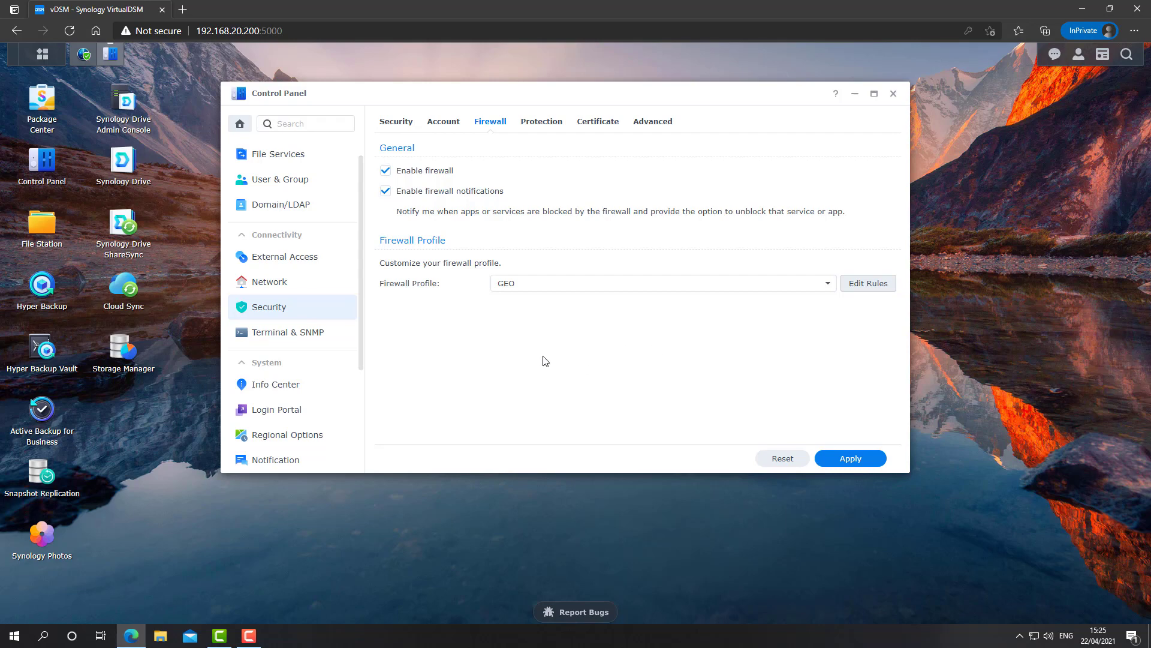
Enable Account Protection: 5 login attempts within 1 minute, blocked for 30 minutes, and apply.
left_click(394, 125)
scroll(675, 282, "down", 1)
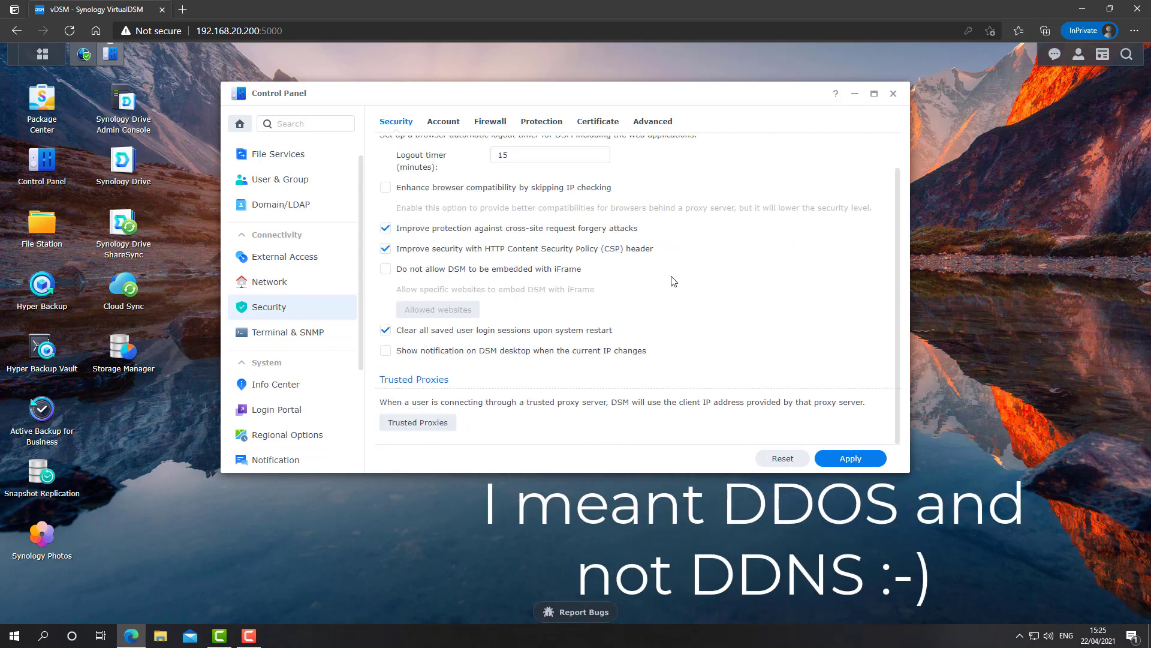
left_click(442, 121)
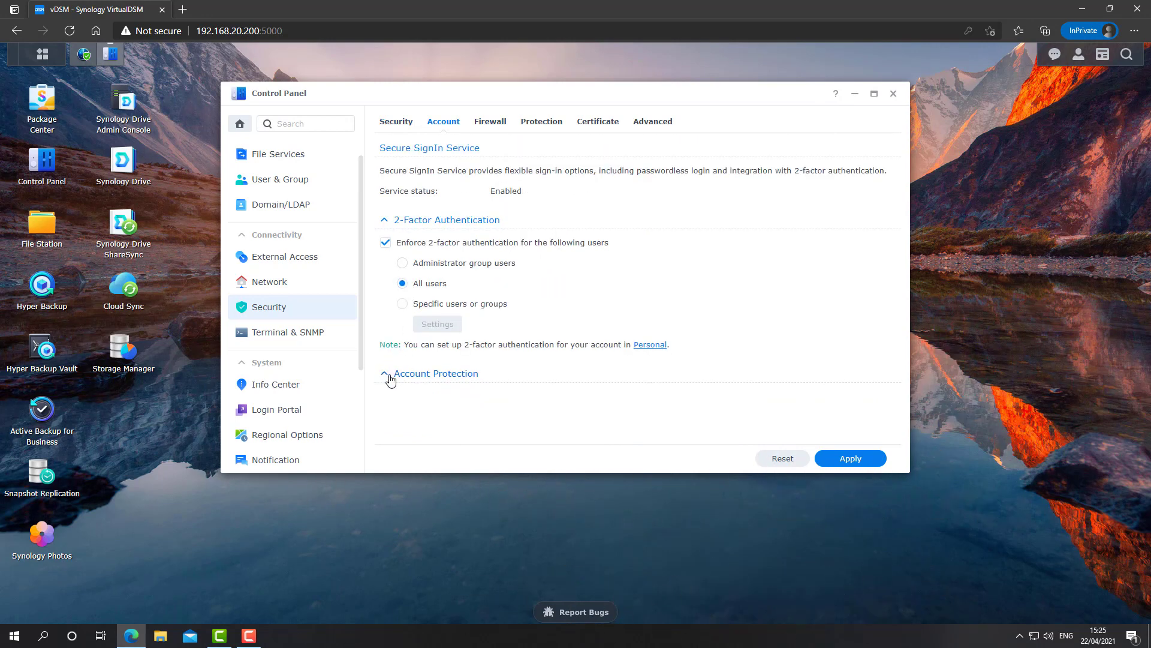
left_click(385, 374)
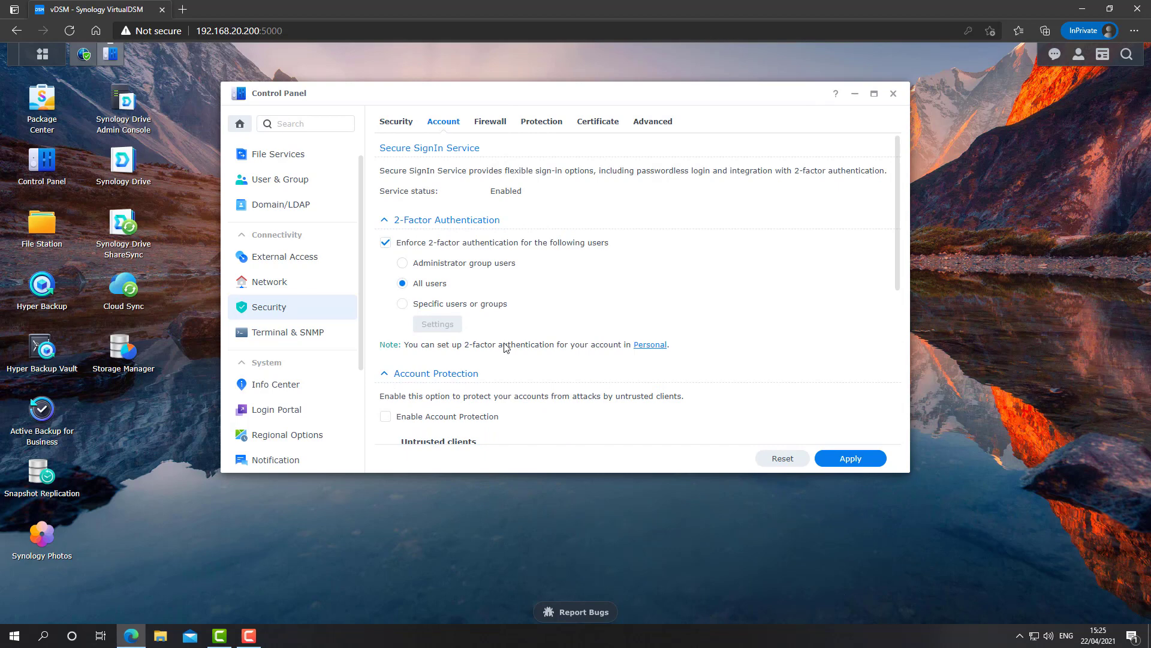
scroll(509, 347, "down", 2)
left_click(450, 297)
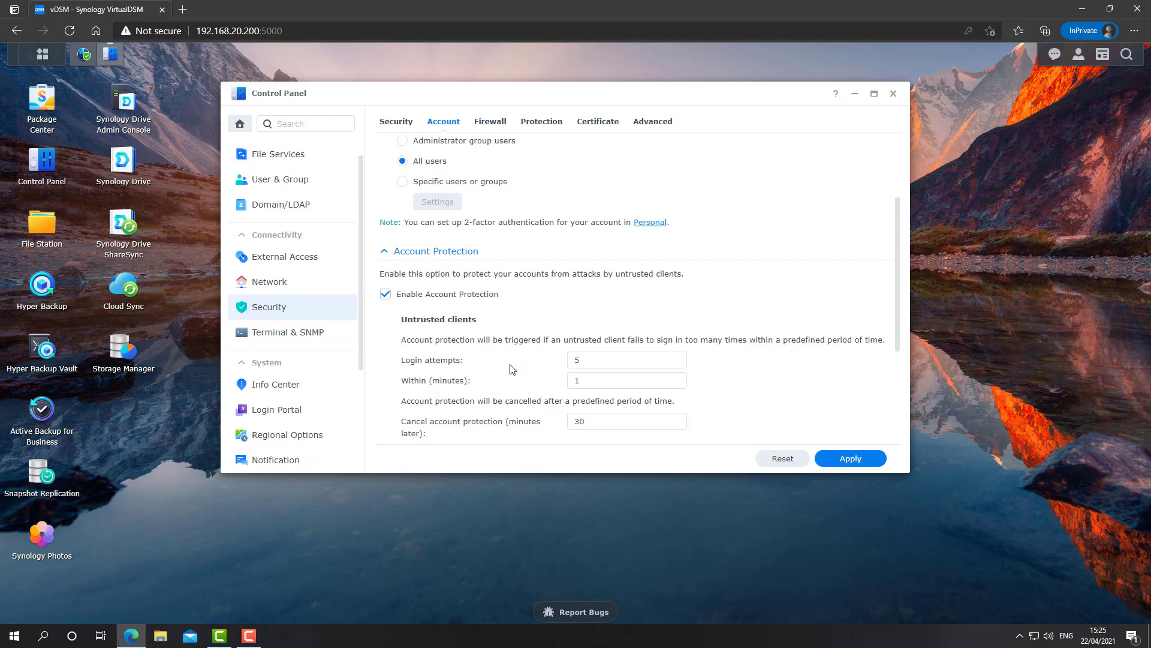
left_click(573, 361)
left_click(598, 386)
left_click(838, 459)
scroll(554, 320, "down", 1)
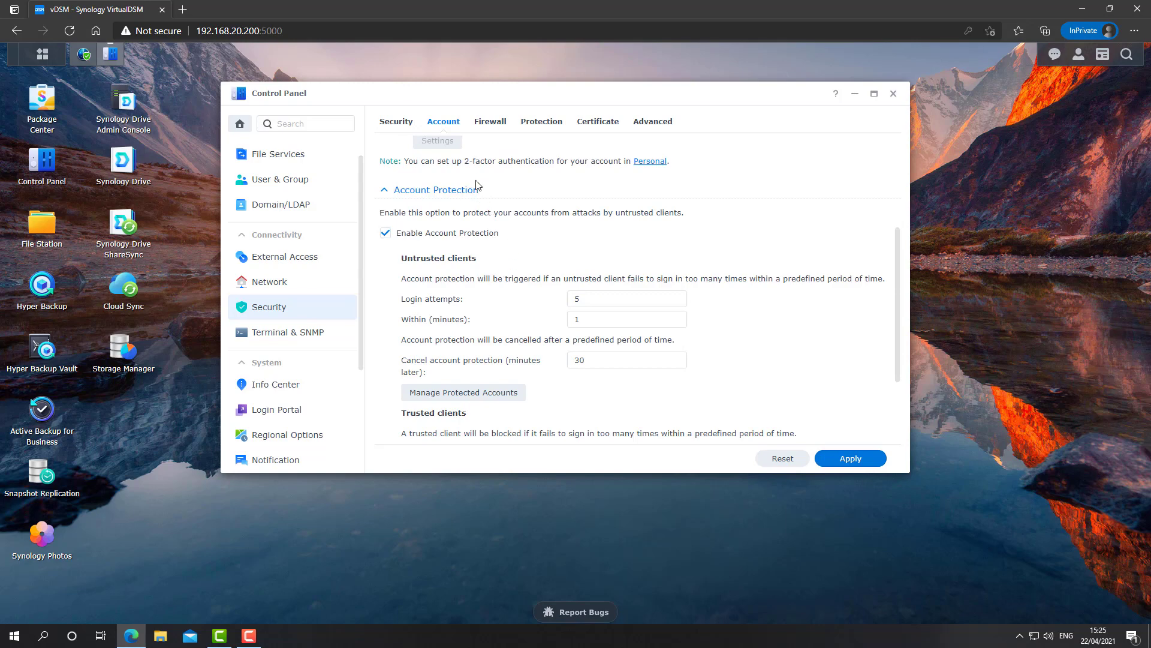
Enable DoS protection on LAN 1 in the Protection tab, apply, and close Control Panel.
left_click(539, 121)
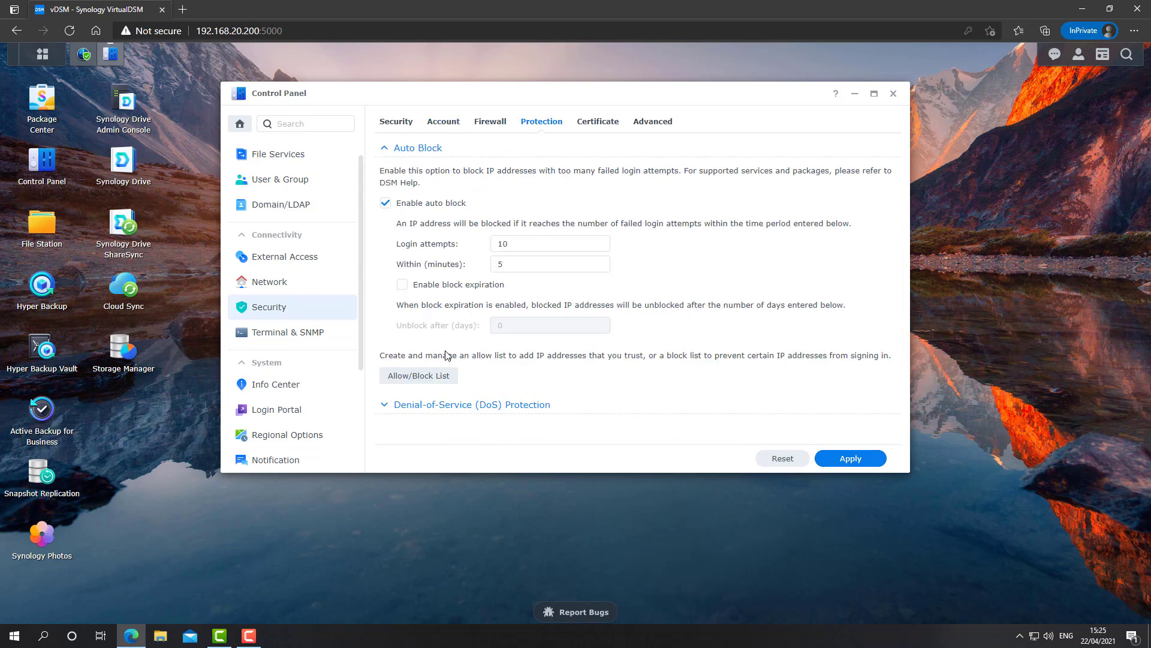
left_click(479, 406)
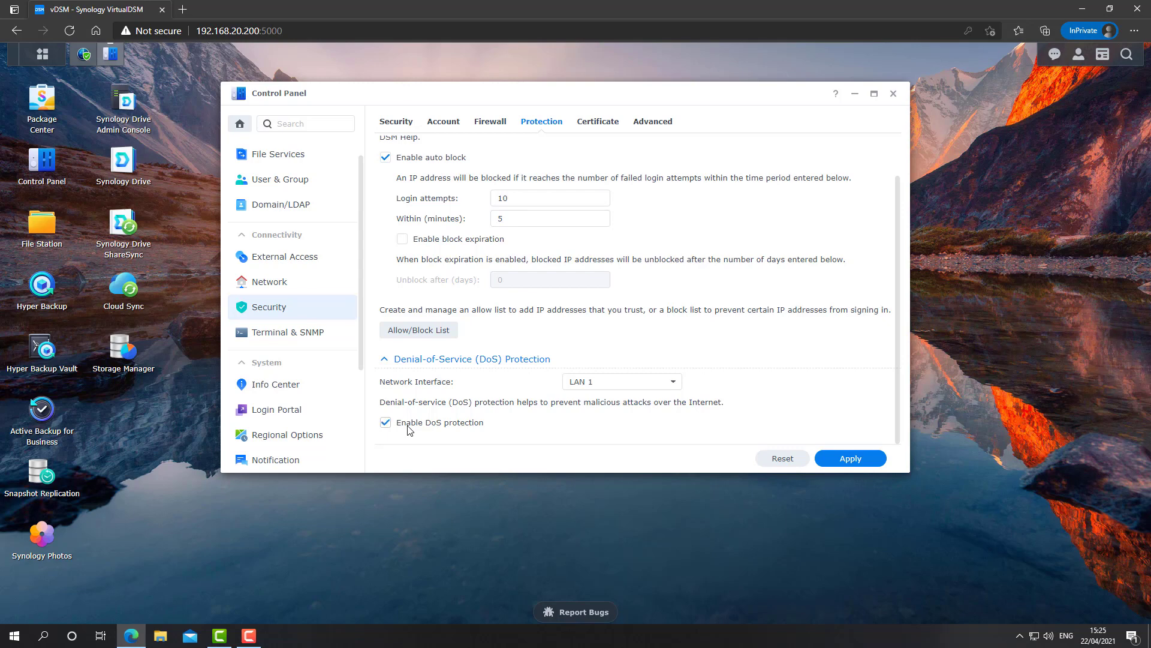
left_click(850, 458)
left_click(894, 95)
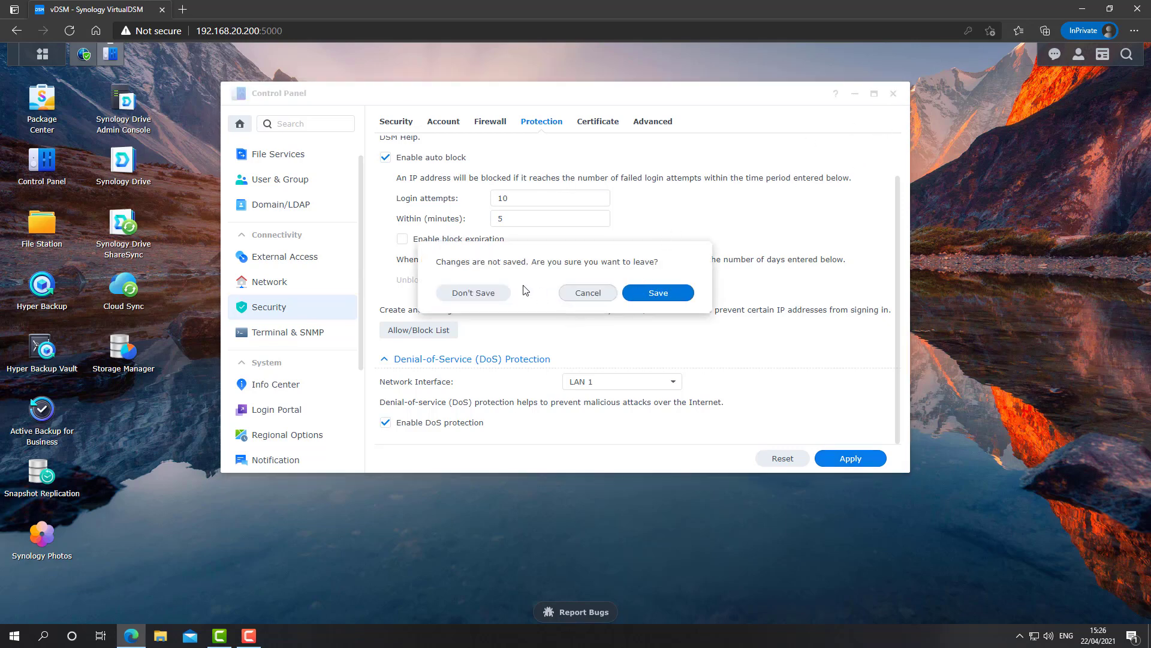
Discard unsaved Control Panel changes, view Security Advisor's enabled-admin-account warning, and follow its link to the user list.
left_click(487, 295)
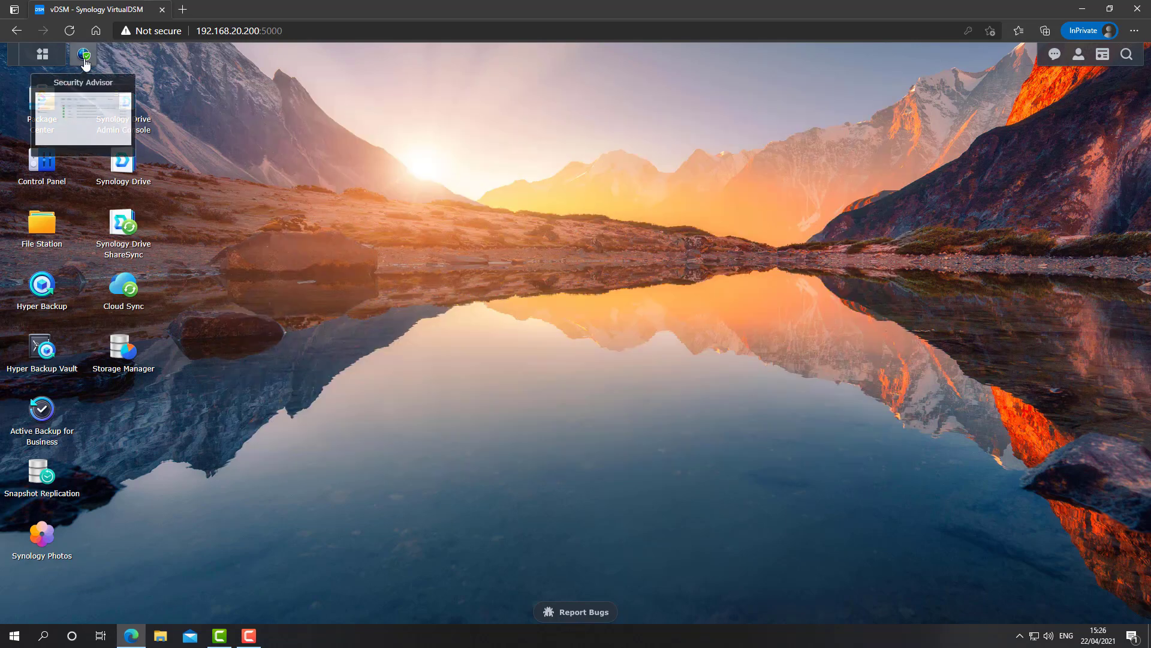
left_click(95, 84)
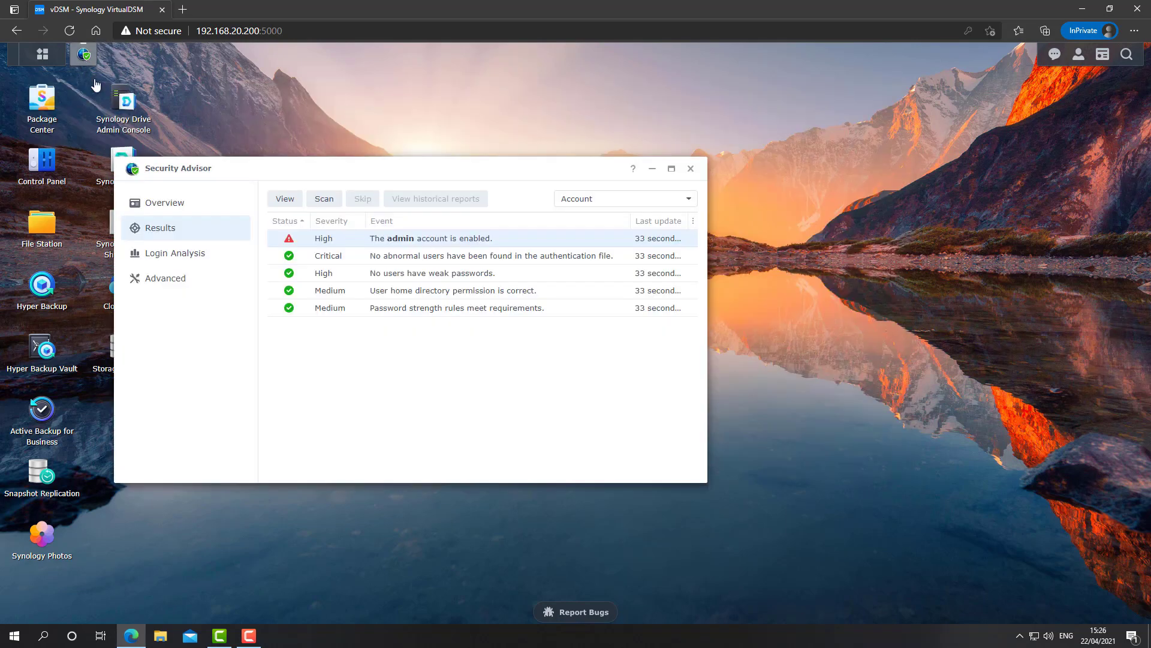
double_click(456, 243)
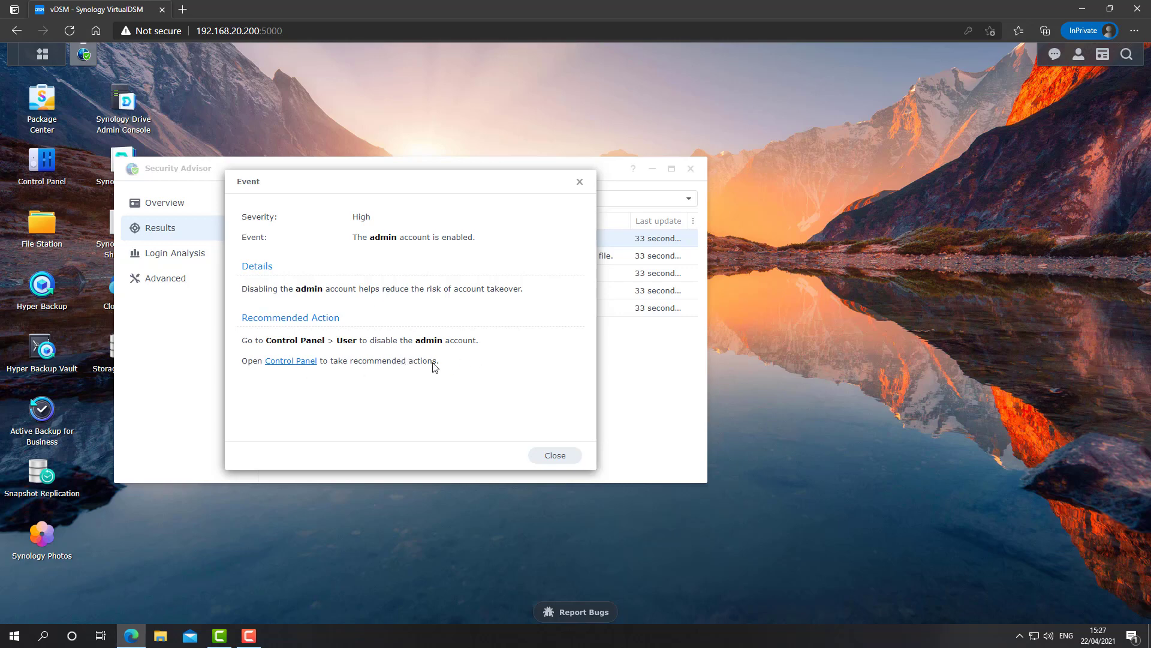
left_click(291, 361)
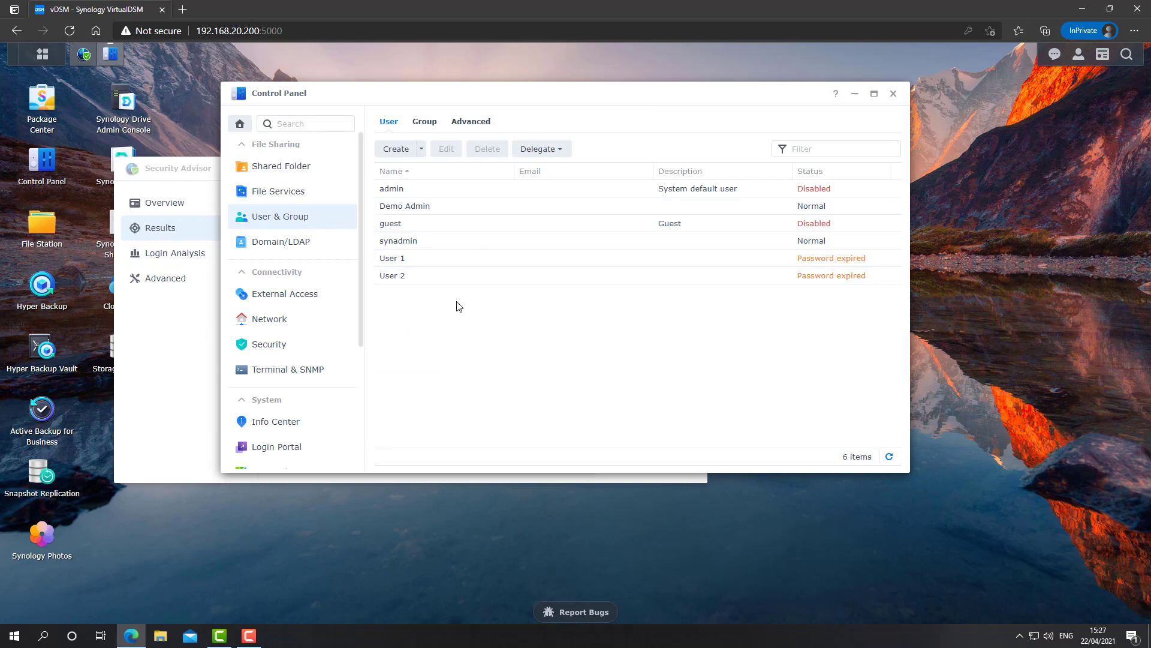
left_click(396, 172)
left_click(397, 171)
left_click(395, 191)
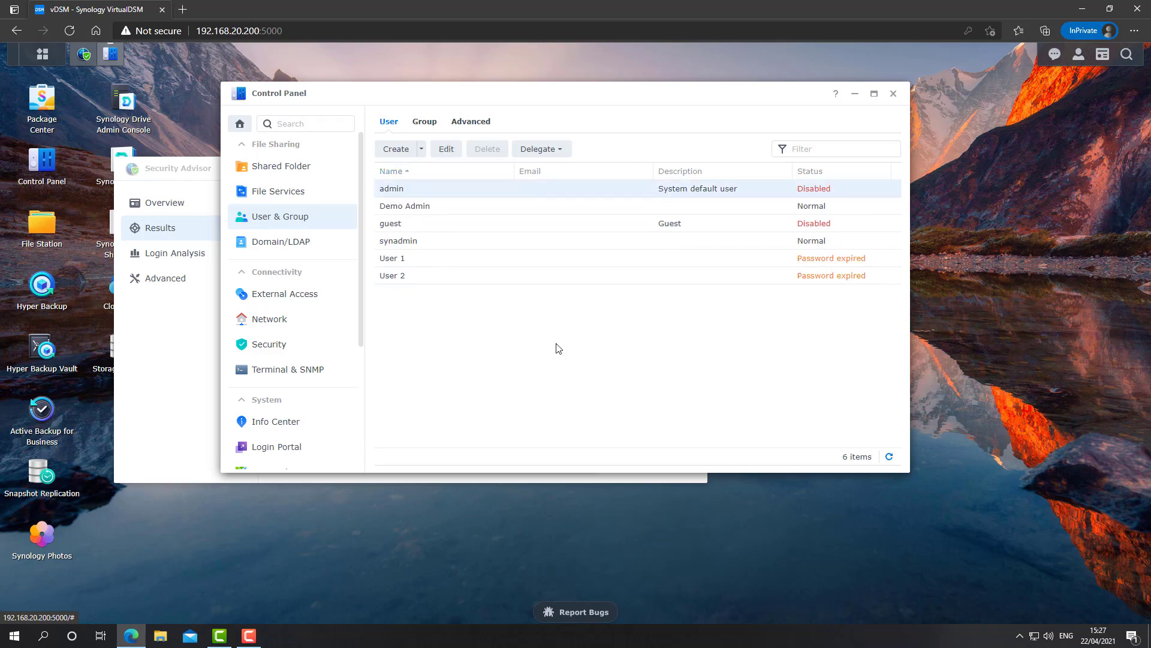